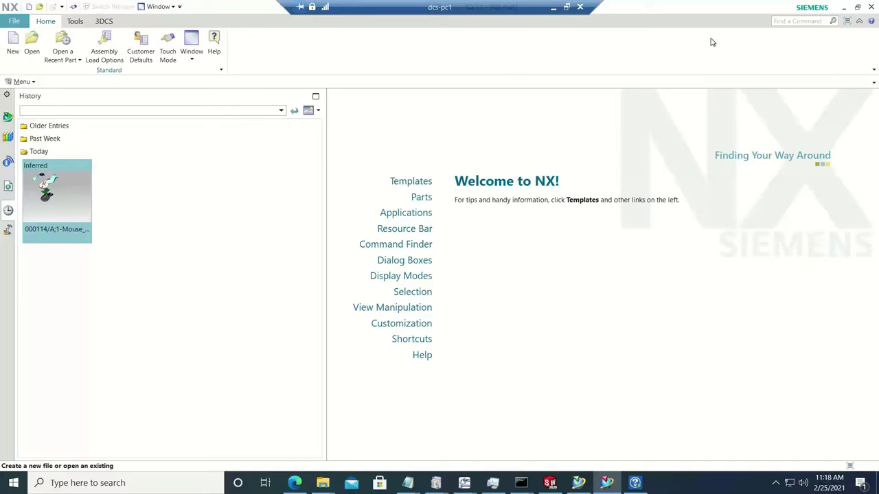
# Step: Open the 000114/A;1 Mouse_Web_Demo assembly in NX from today's history entries
pyautogui.click(576, 478)
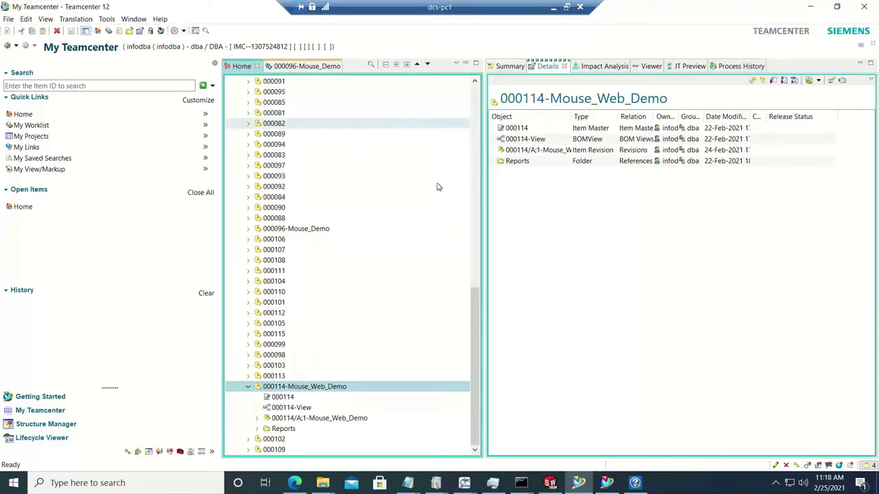
pyautogui.click(602, 484)
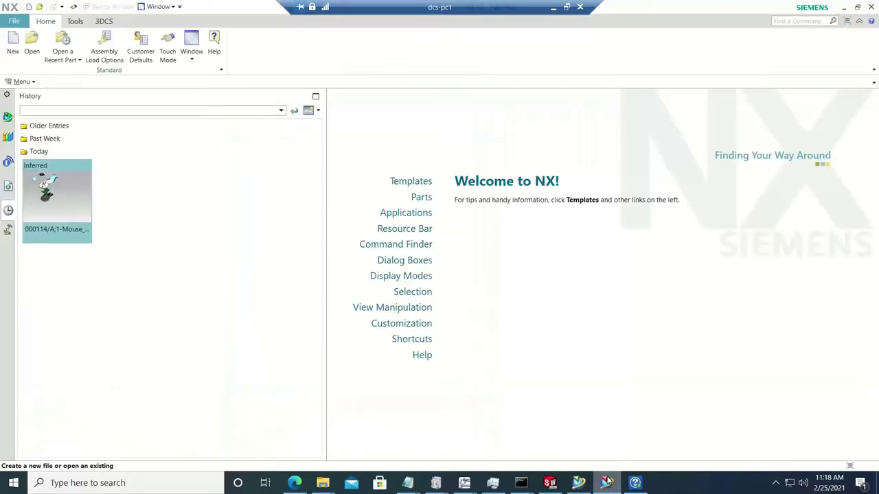
pyautogui.click(73, 199)
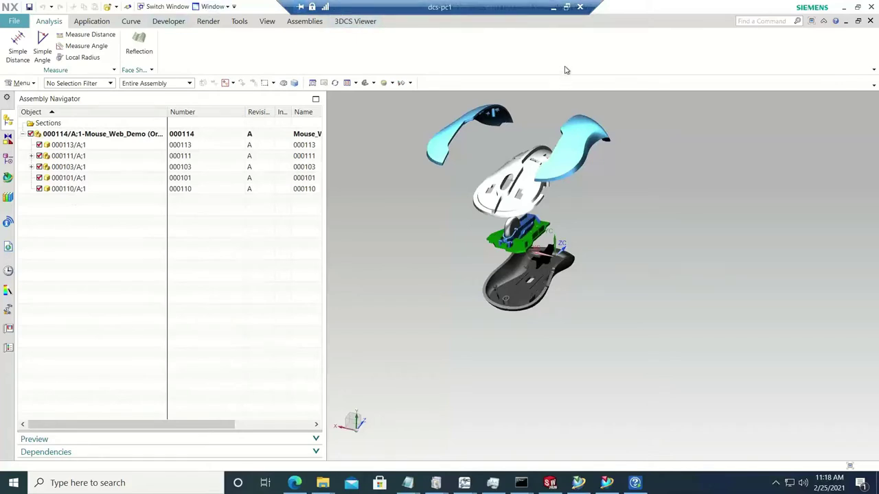
# Step: Update the 3DCS model of the mouse assembly and place the 3DCS Model Navigator over the assembly tree
pyautogui.click(359, 25)
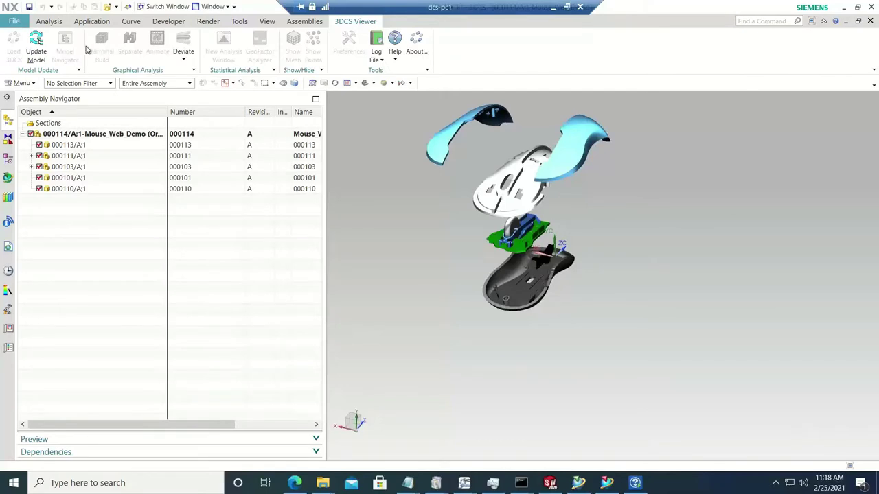
pyautogui.click(38, 41)
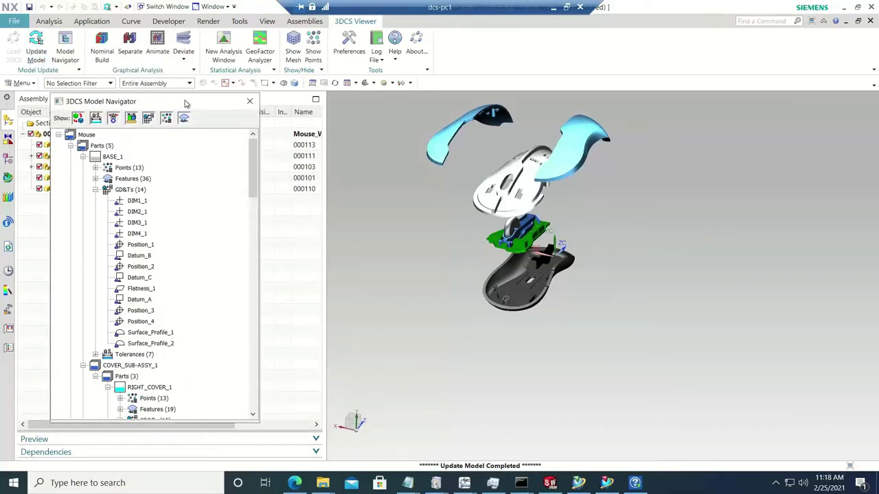
pyautogui.moveTo(184, 96); pyautogui.dragTo(173, 88)
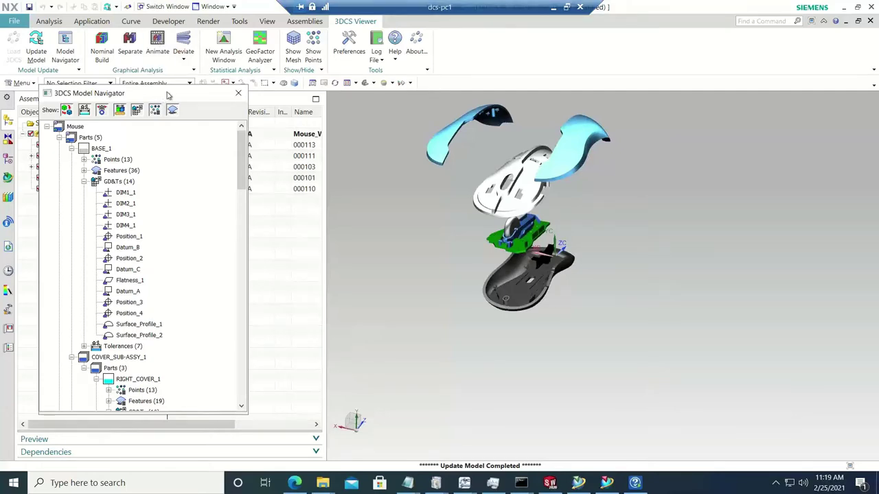
pyautogui.moveTo(168, 95); pyautogui.dragTo(253, 108)
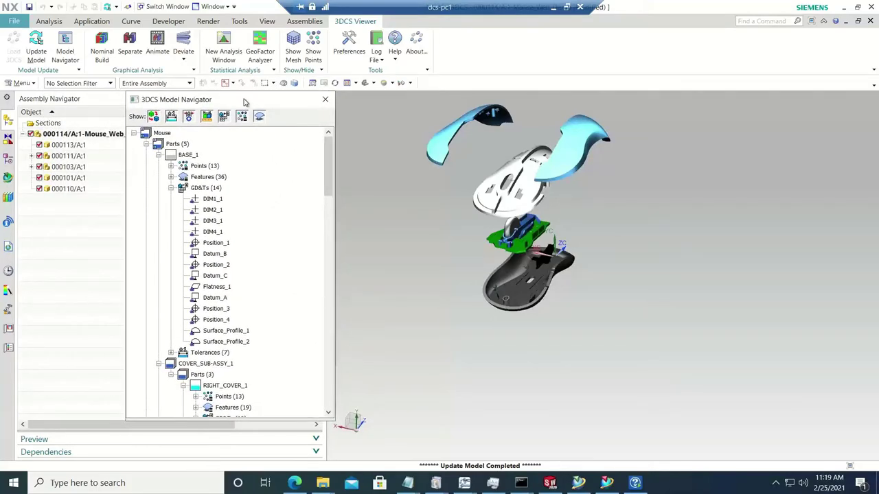
pyautogui.moveTo(247, 102); pyautogui.dragTo(205, 99)
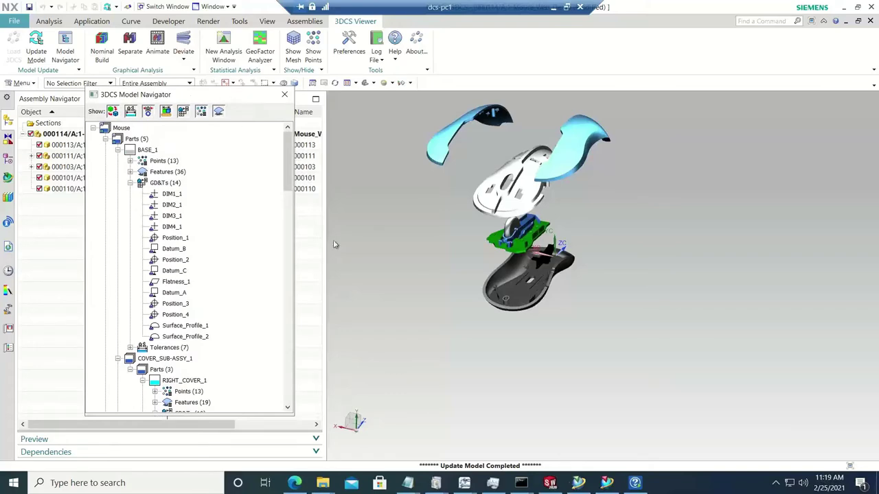
# Step: Check the 000114-Mouse_Web_Demo item in Teamcenter and return to the assembly in NX
pyautogui.click(579, 483)
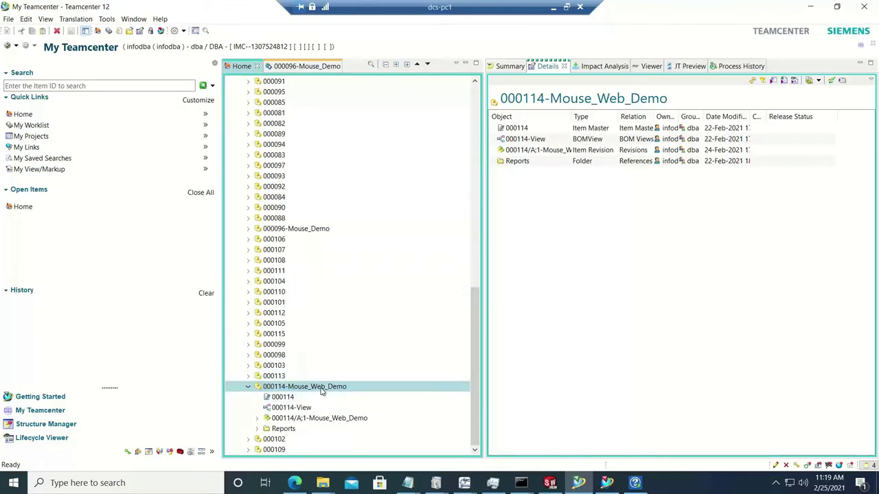
pyautogui.click(613, 485)
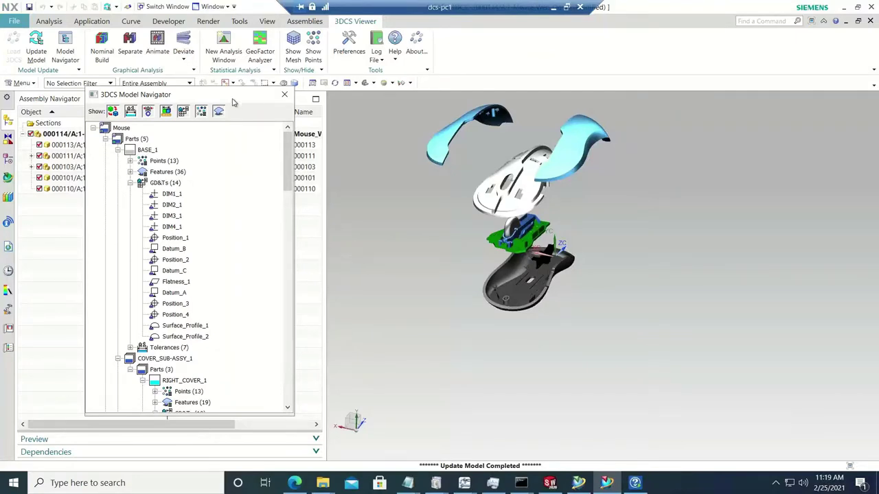
pyautogui.moveTo(232, 98); pyautogui.dragTo(239, 96)
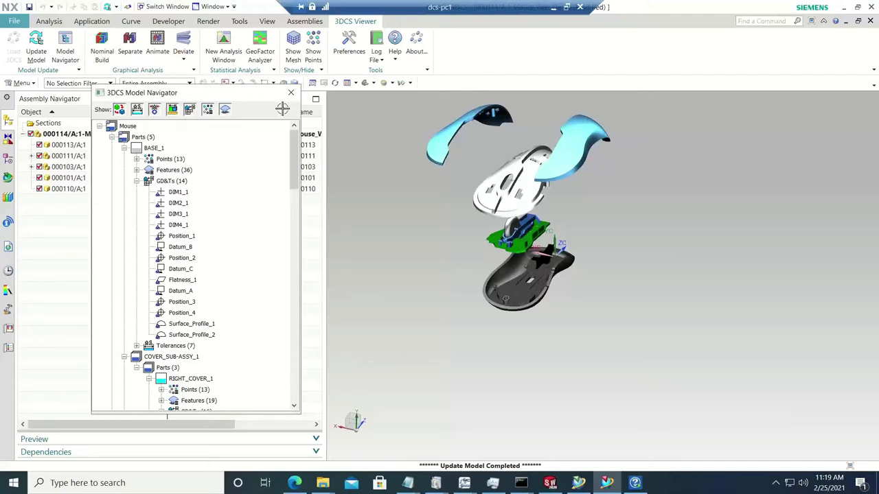
# Step: Raise the 3DCS Model Navigator and collapse BASE_1's GD&Ts along with the COVER_SUB-ASSY_1 and INTERNAL_COMPONENTS_1 branches
pyautogui.moveTo(231, 91); pyautogui.dragTo(210, 56)
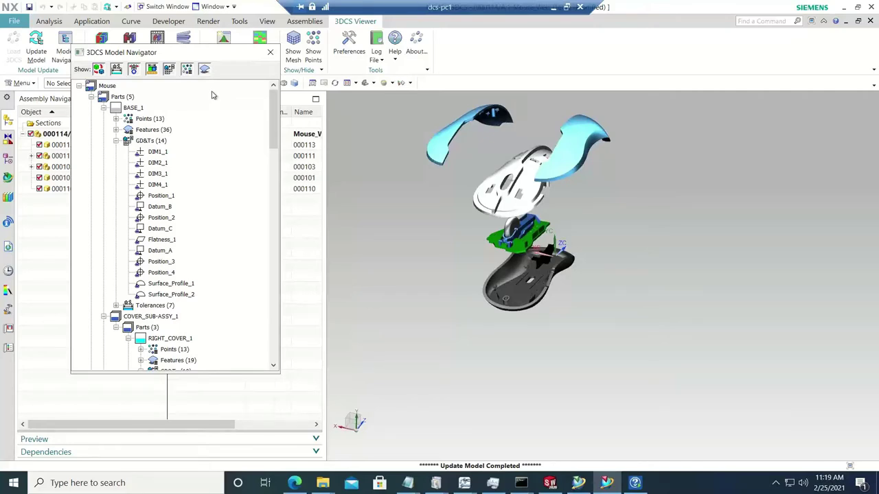
pyautogui.click(117, 140)
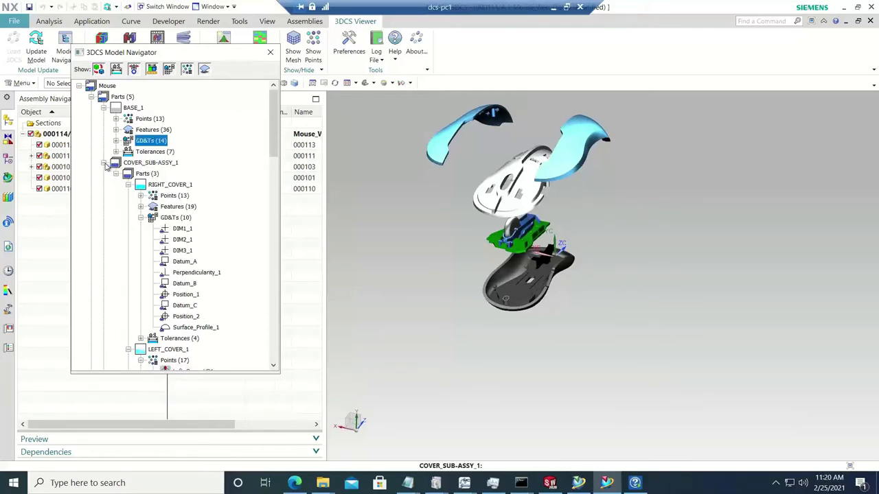
pyautogui.click(104, 163)
pyautogui.click(103, 174)
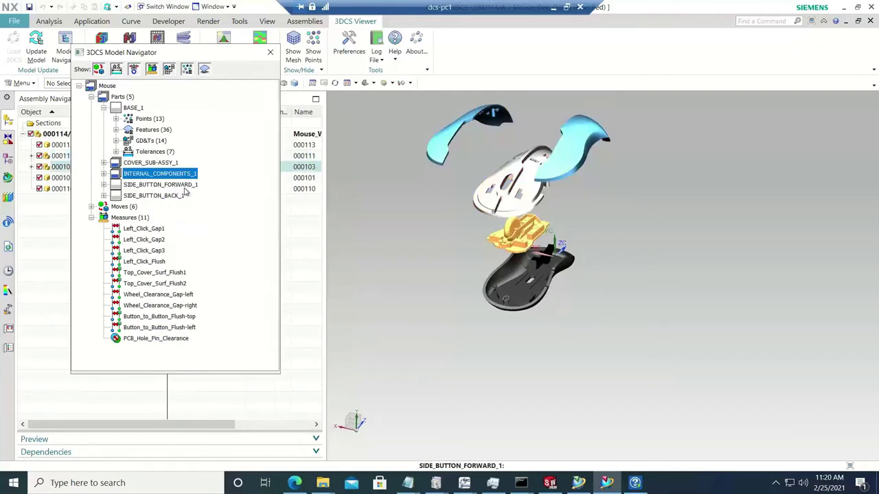
# Step: Highlight the Left_Click_Gap1, Left_Click_Gap2 and Left_Click_Gap3 measures on the mouse model
pyautogui.click(140, 230)
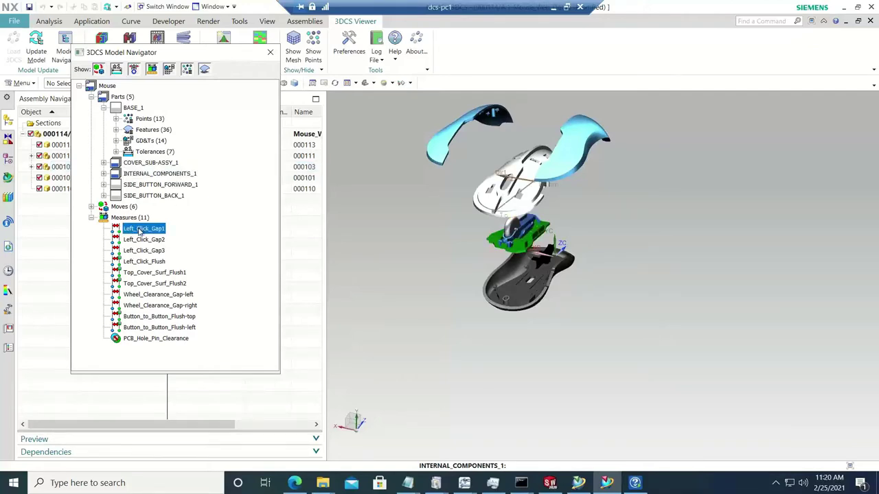
pyautogui.keyDown('ctrl'); pyautogui.click(141, 240); pyautogui.keyUp('ctrl')
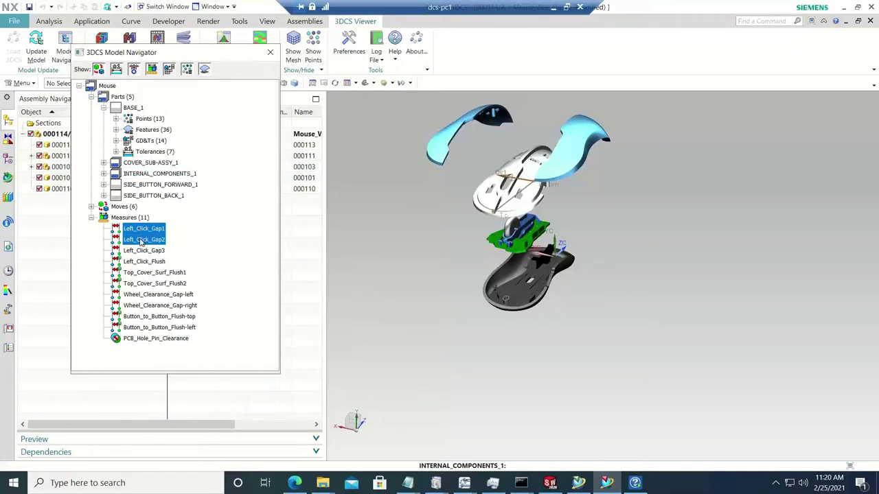
pyautogui.click(141, 240)
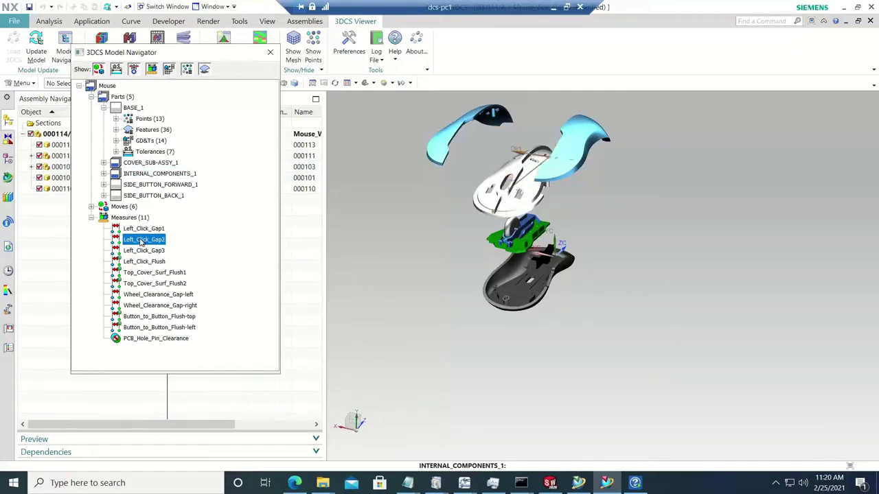
pyautogui.keyDown('ctrl'); pyautogui.click(140, 251); pyautogui.keyUp('ctrl')
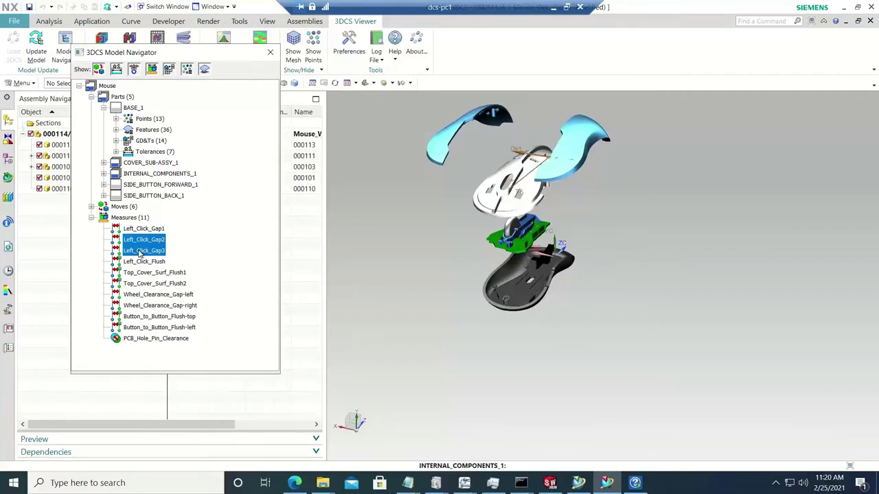
pyautogui.click(140, 252)
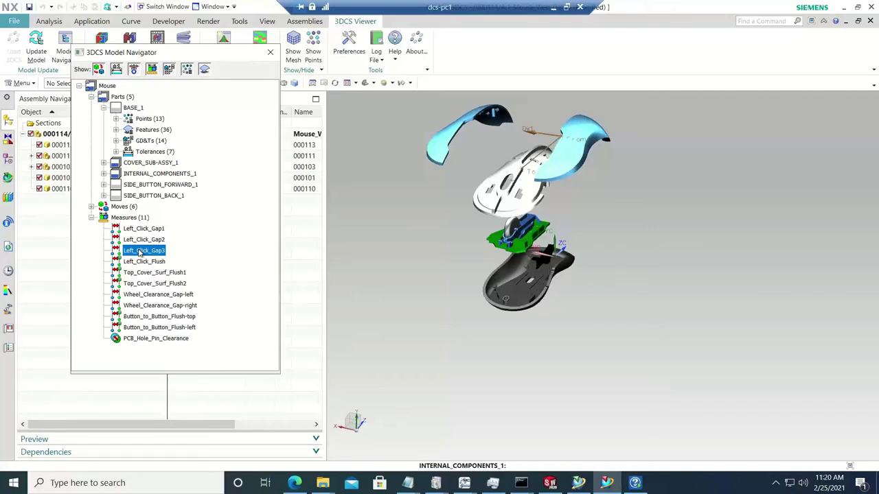
pyautogui.keyDown('ctrl'); pyautogui.click(140, 262); pyautogui.keyUp('ctrl')
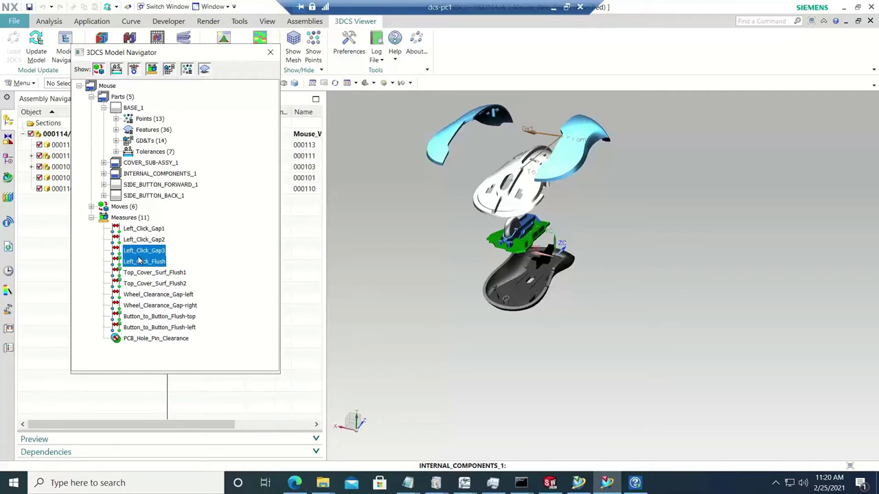
pyautogui.keyDown('ctrl'); pyautogui.click(140, 261); pyautogui.keyUp('ctrl')
# Step: Examine the Left_Click_Gap1 measure's features, direction and specification limits, and close its definition without changes
pyautogui.keyDown('ctrl'); pyautogui.click(144, 229); pyautogui.keyUp('ctrl')
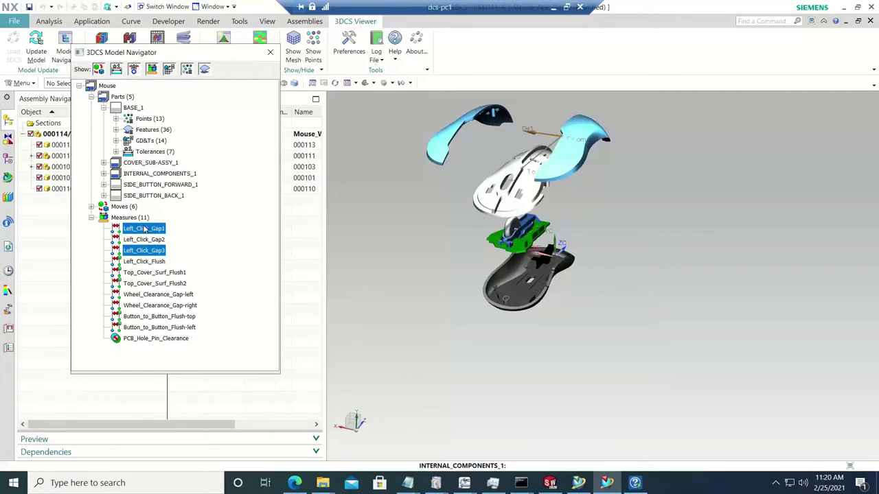
pyautogui.doubleClick(144, 229)
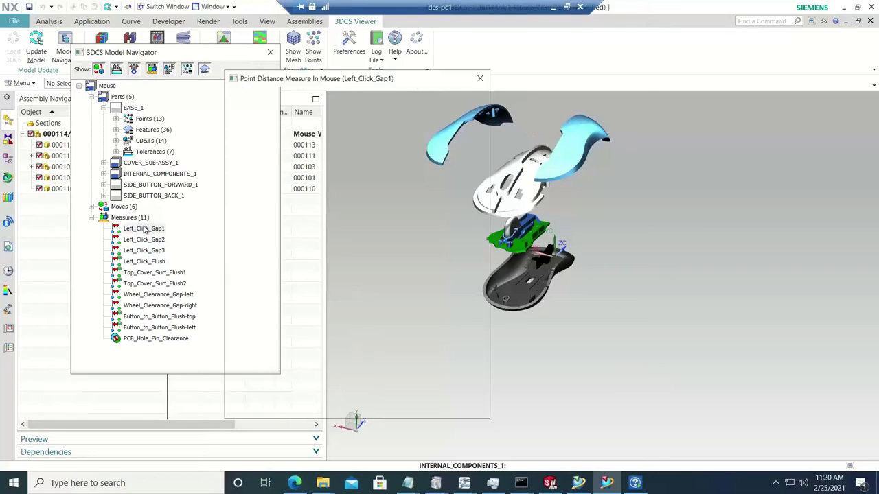
pyautogui.moveTo(335, 80); pyautogui.dragTo(361, 71)
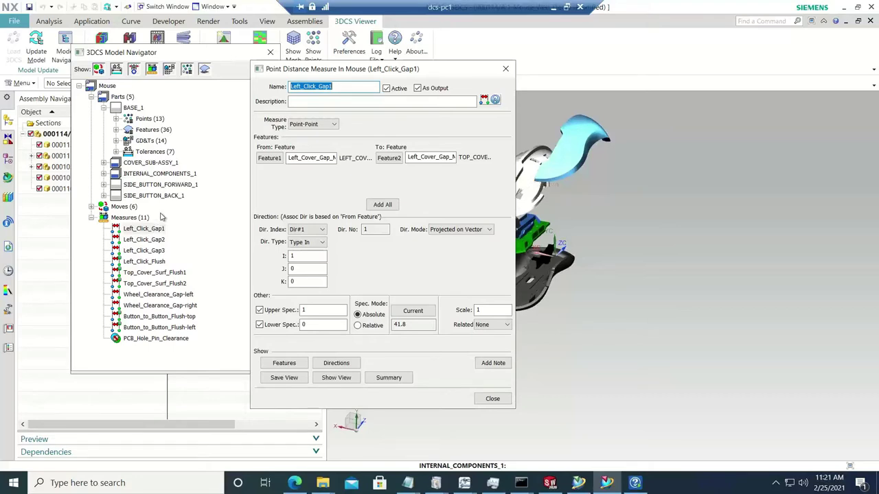
pyautogui.moveTo(344, 74); pyautogui.dragTo(329, 59)
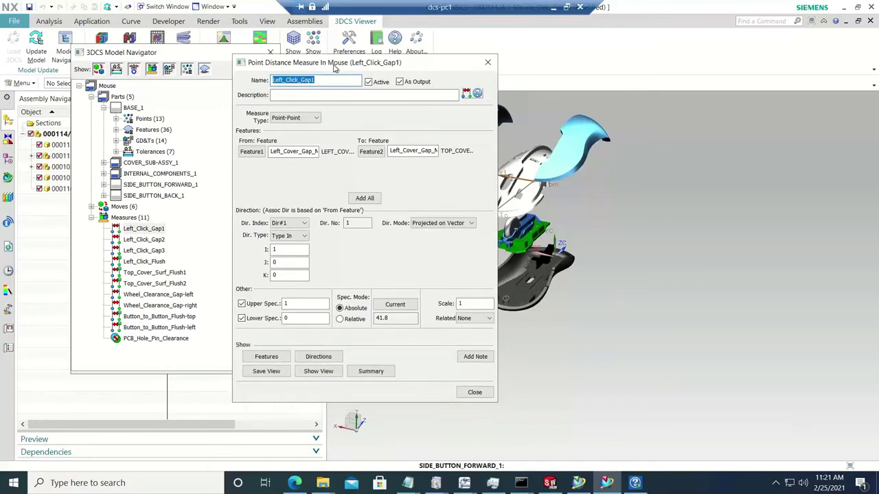
pyautogui.click(475, 392)
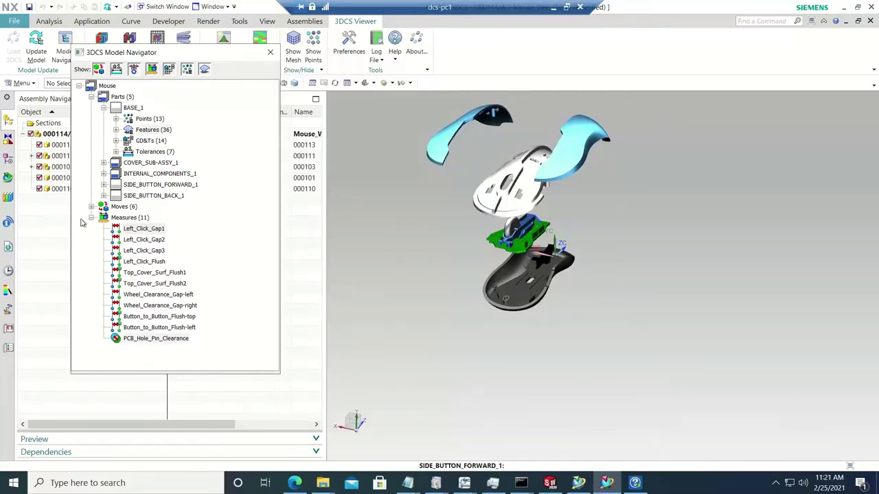
# Step: Expand the model's moves and show the PCB_to_Base move directions on the exploded mouse assembly
pyautogui.click(92, 208)
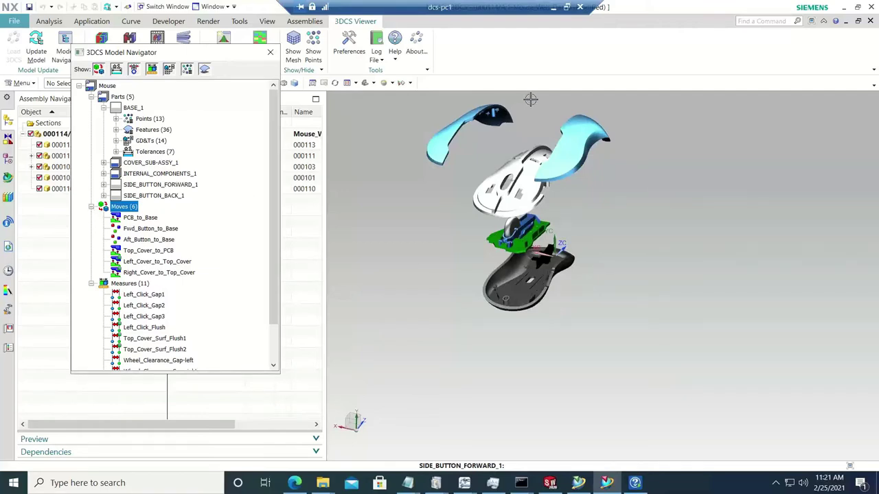
pyautogui.scroll(2, 528, 100)
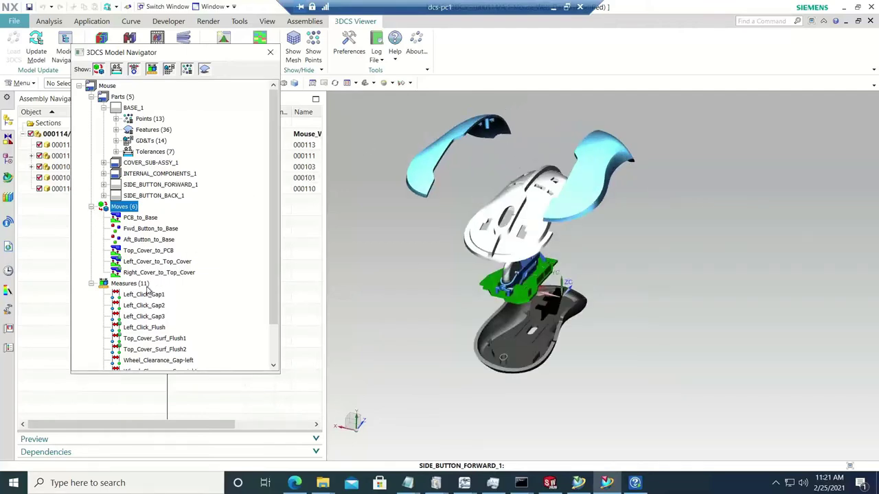
pyautogui.click(147, 230)
pyautogui.click(142, 218)
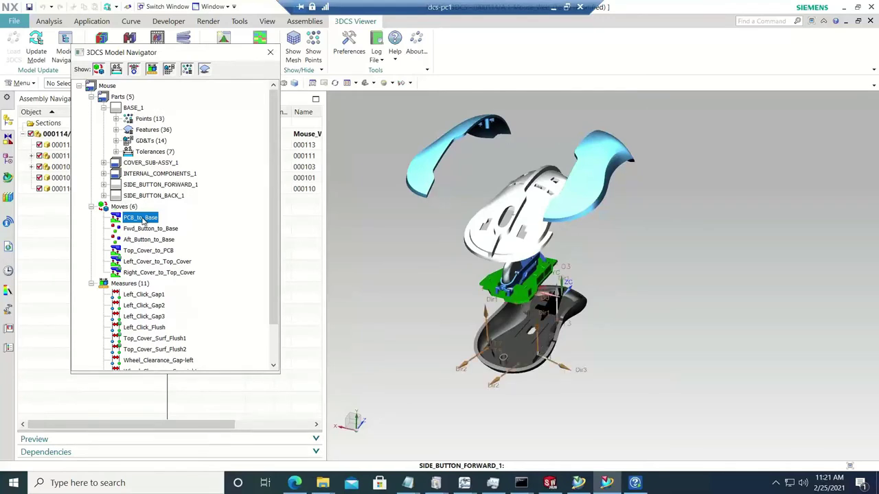
pyautogui.click(148, 118)
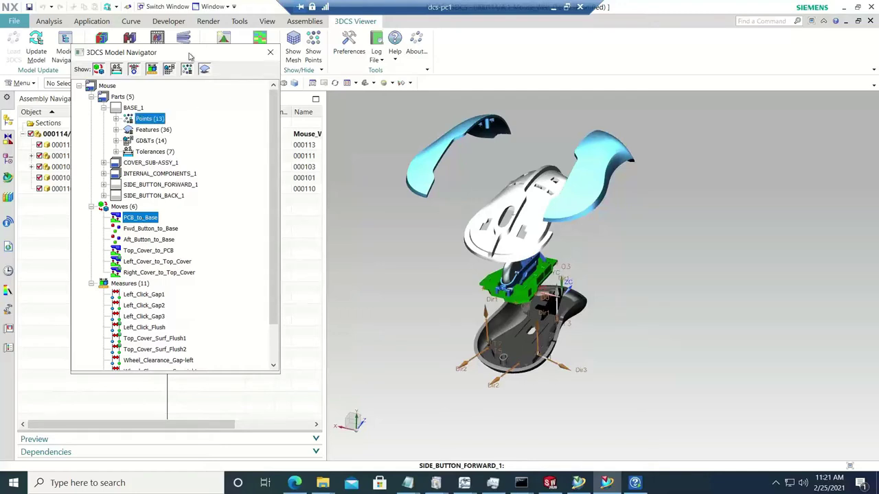
# Step: Move the 3DCS Model Navigator clear of the analysis commands and run a nominal build of the mouse
pyautogui.moveTo(189, 55); pyautogui.dragTo(185, 87)
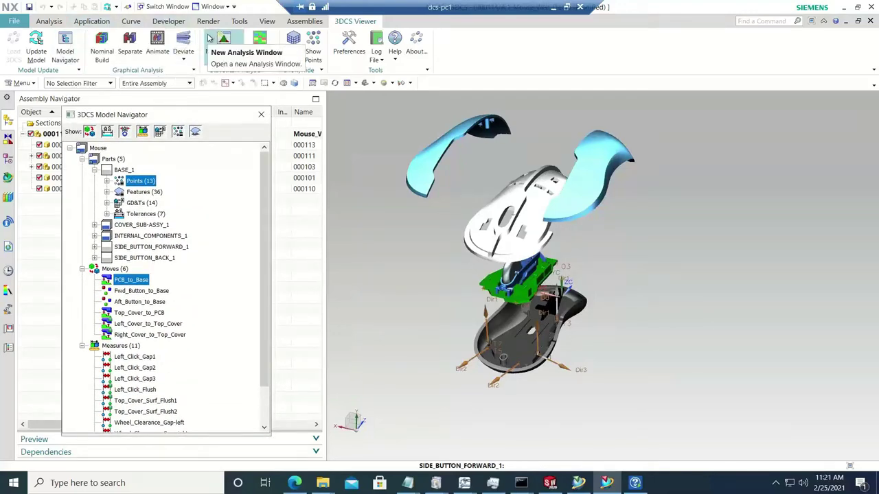
pyautogui.click(103, 41)
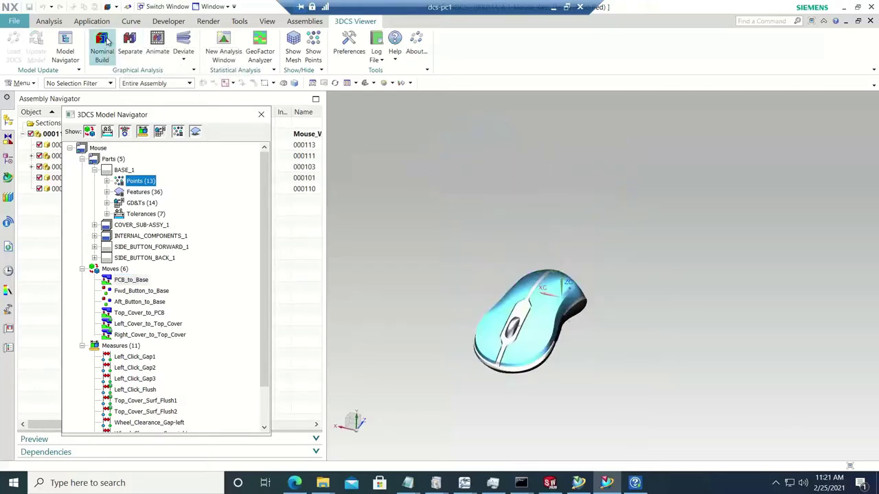
pyautogui.click(137, 273)
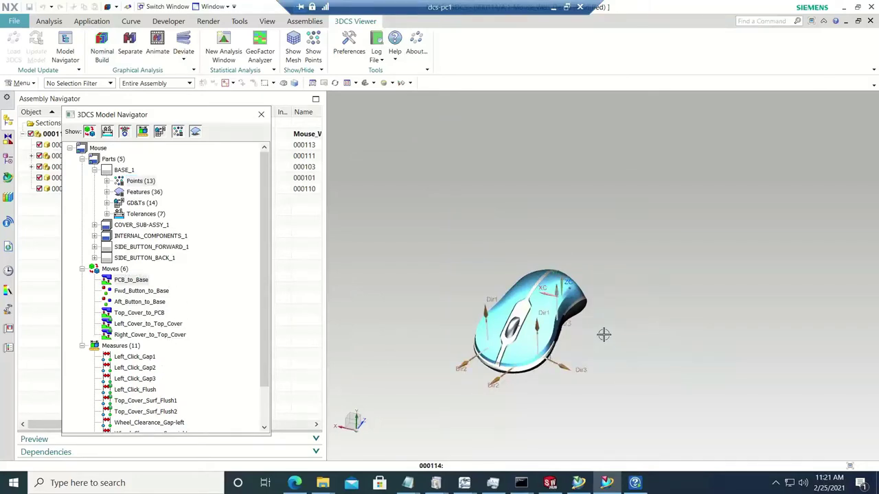
# Step: Separate the mouse parts and animate the assembly sequence through to the Right_Cover_to_Top_Cover move
pyautogui.click(136, 53)
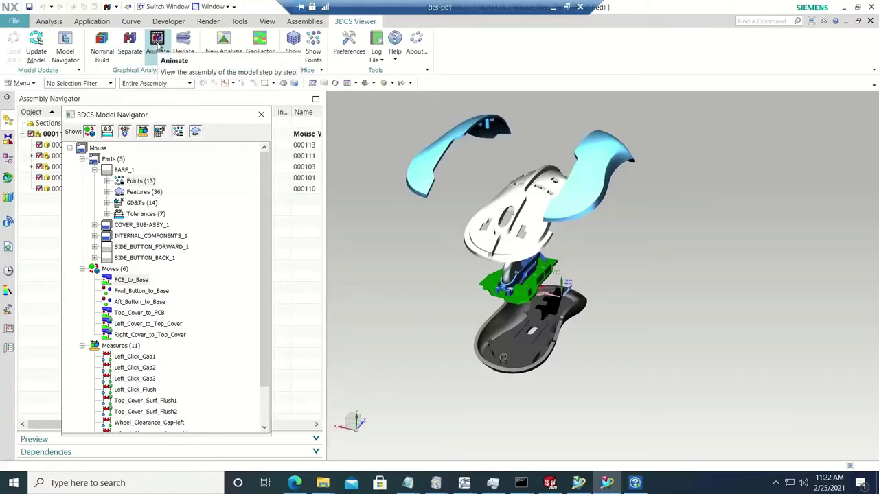
pyautogui.click(157, 47)
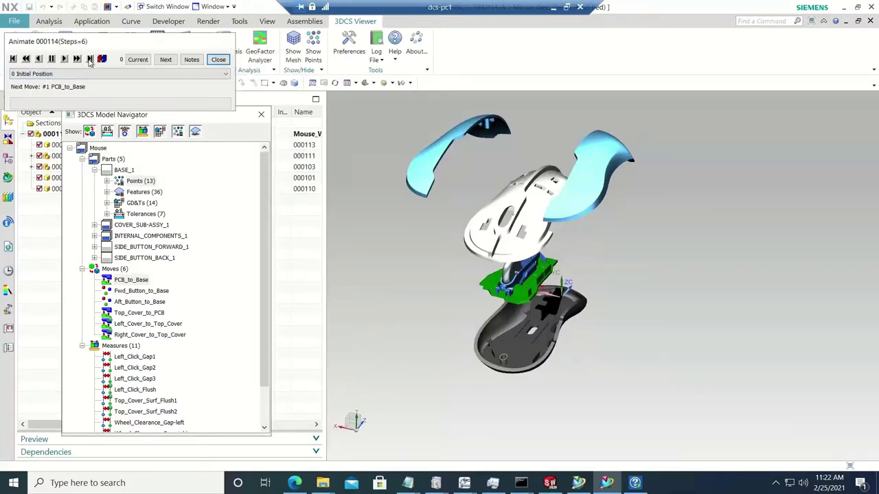
pyautogui.click(89, 60)
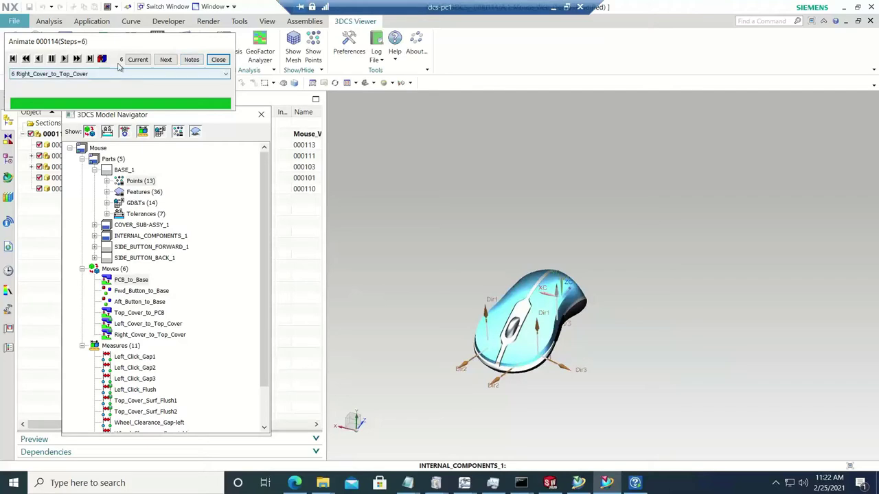
# Step: Close the assembly animation and review the PCB_to_Base move's features, directions and moved parts without changing them
pyautogui.click(219, 61)
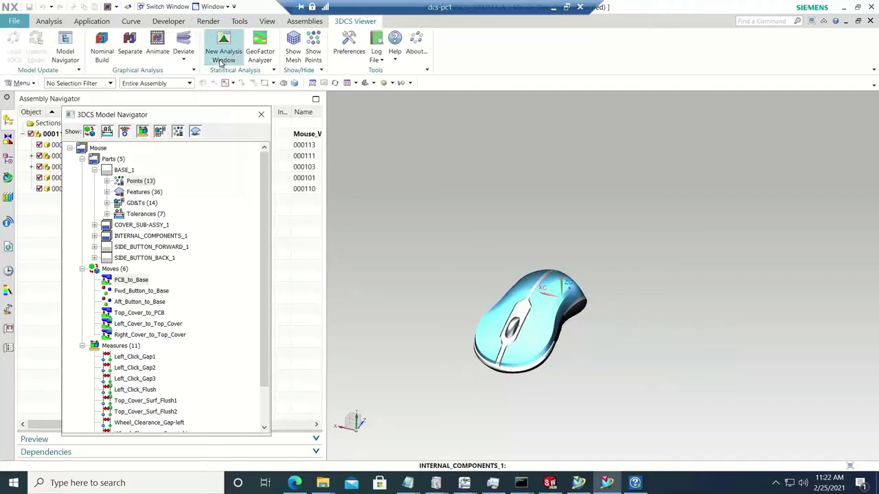
pyautogui.doubleClick(131, 280)
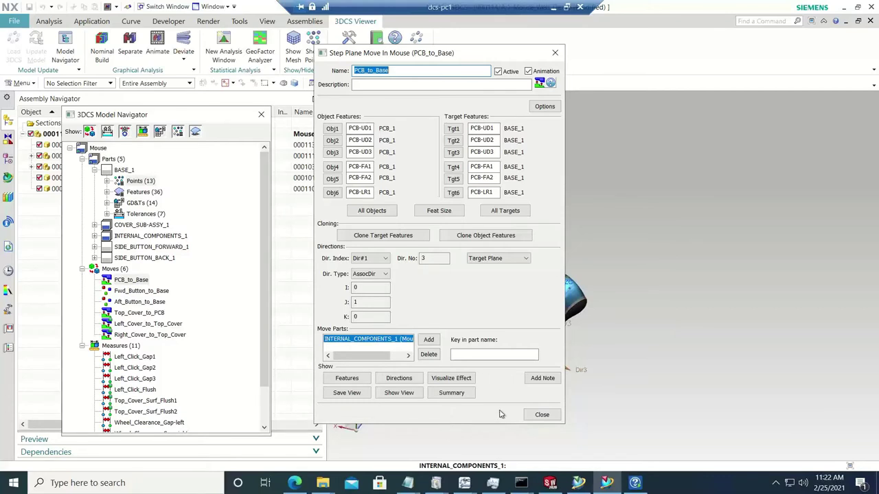
pyautogui.click(542, 416)
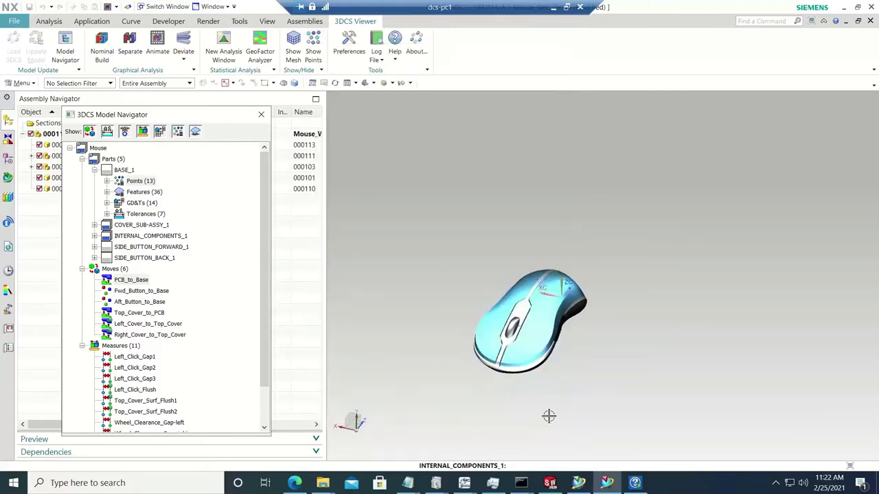
# Step: Run Deviate on the built mouse, slowing it to a delay of 871, then restore the delay to 0 and end the run
pyautogui.scroll(3, 557, 350)
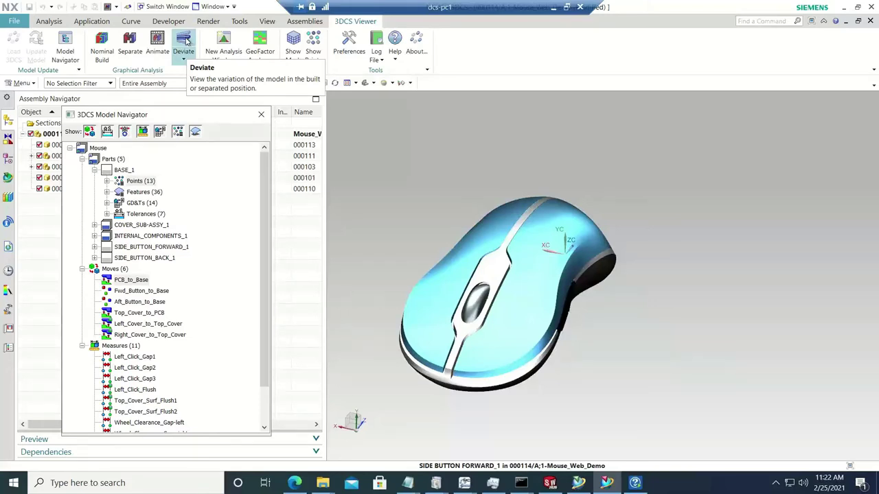
pyautogui.click(184, 42)
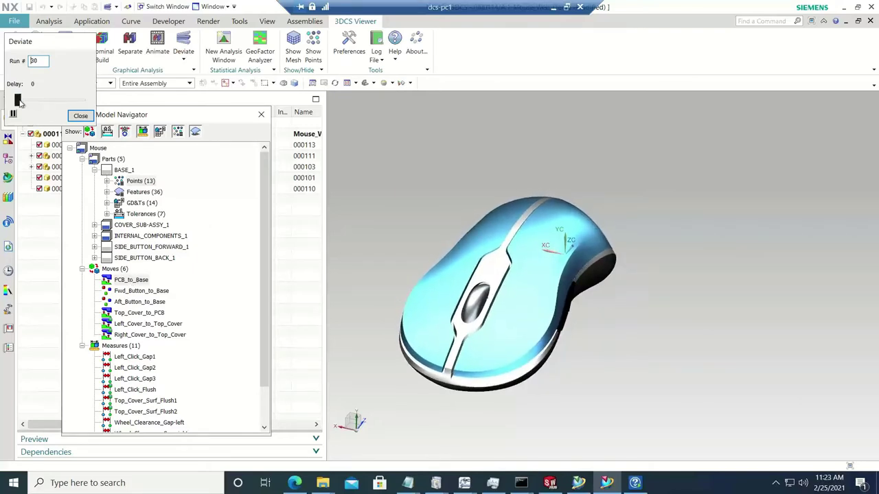
pyautogui.moveTo(20, 101); pyautogui.dragTo(48, 104)
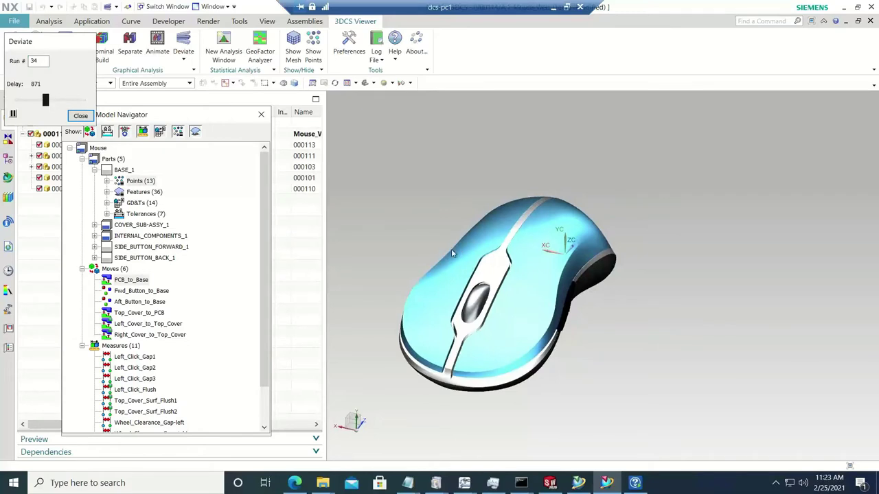
pyautogui.scroll(4, 429, 255)
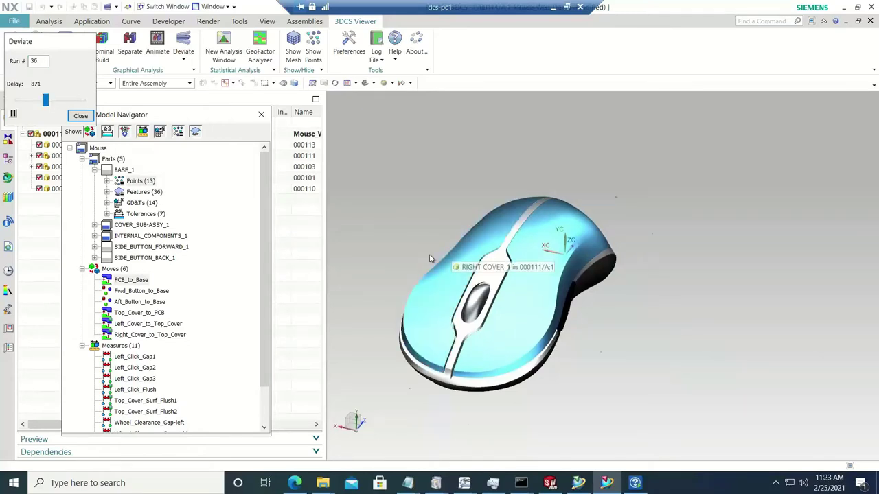
pyautogui.scroll(-3, 428, 252)
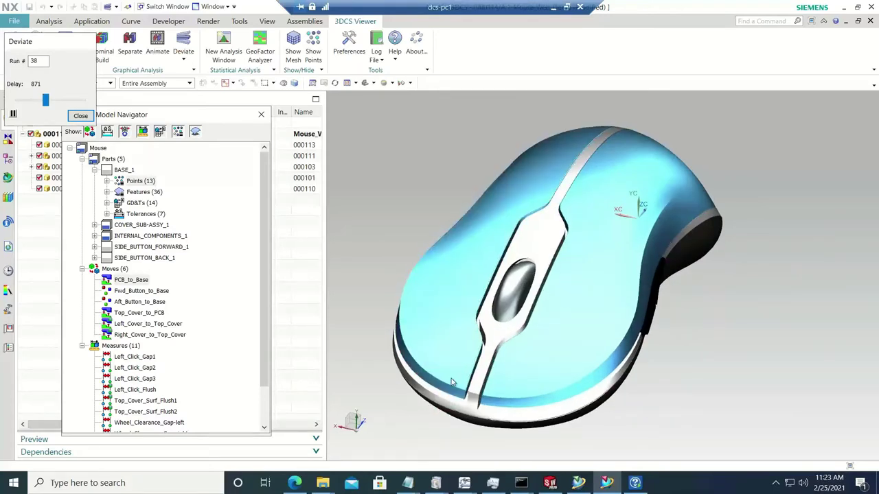
pyautogui.moveTo(47, 103); pyautogui.dragTo(17, 101)
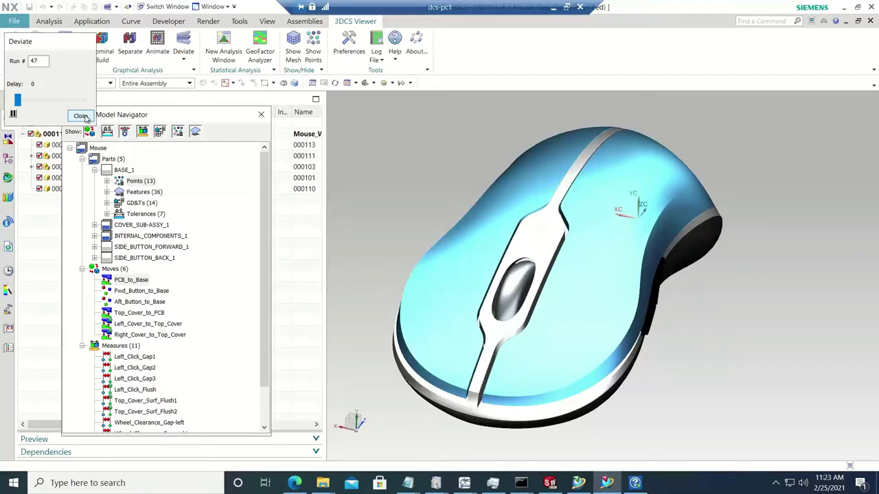
pyautogui.click(80, 116)
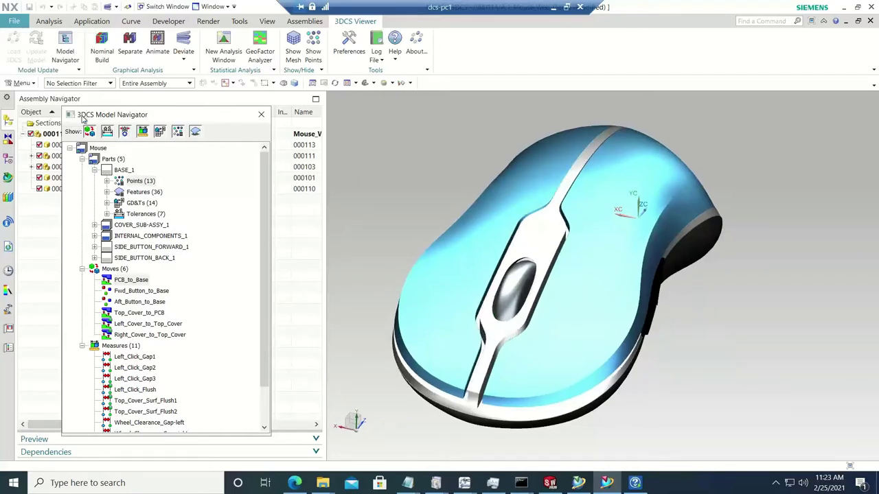
# Step: Run Deviate with the Position_1 GD&T of BASE_1 open and set its position tolerance to 10
pyautogui.click(107, 203)
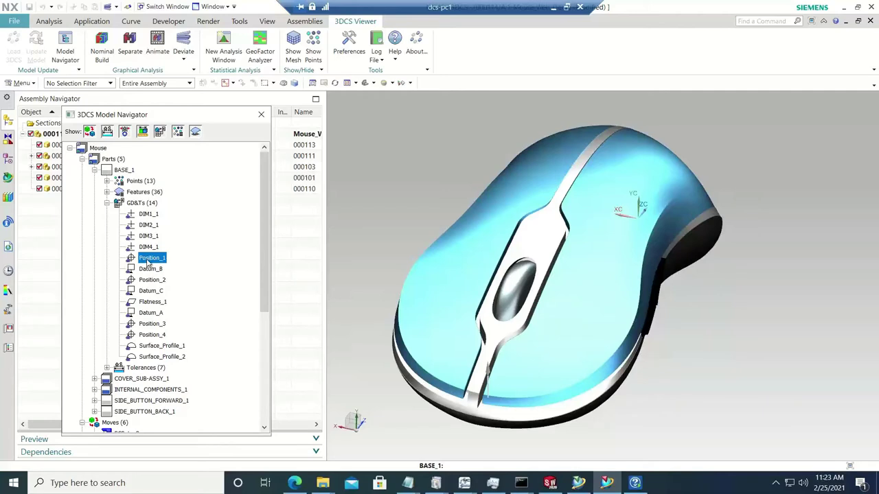
pyautogui.doubleClick(147, 260)
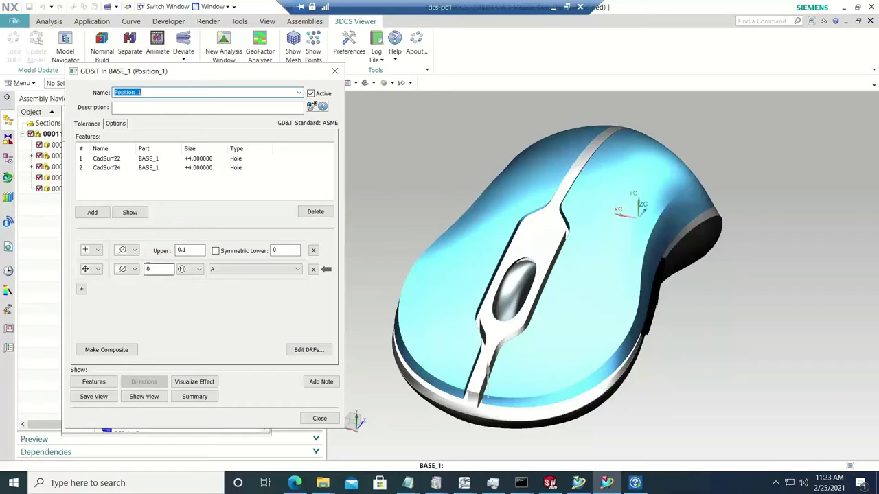
pyautogui.click(184, 41)
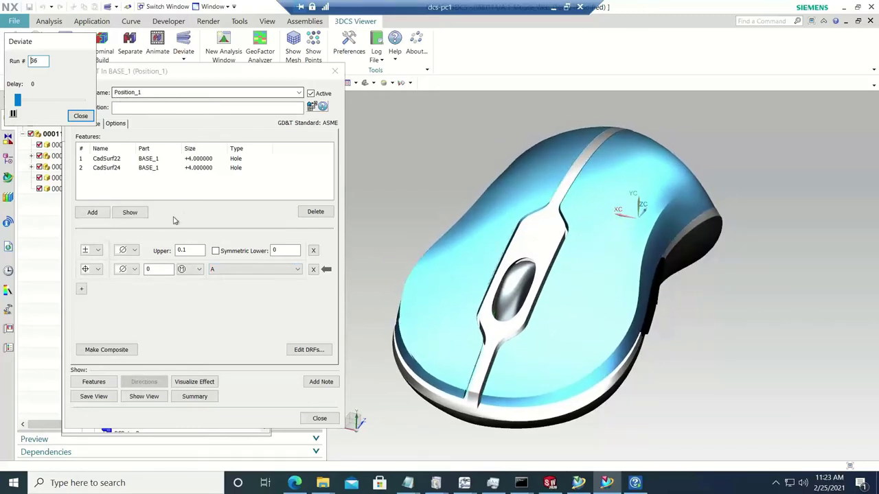
pyautogui.click(154, 269)
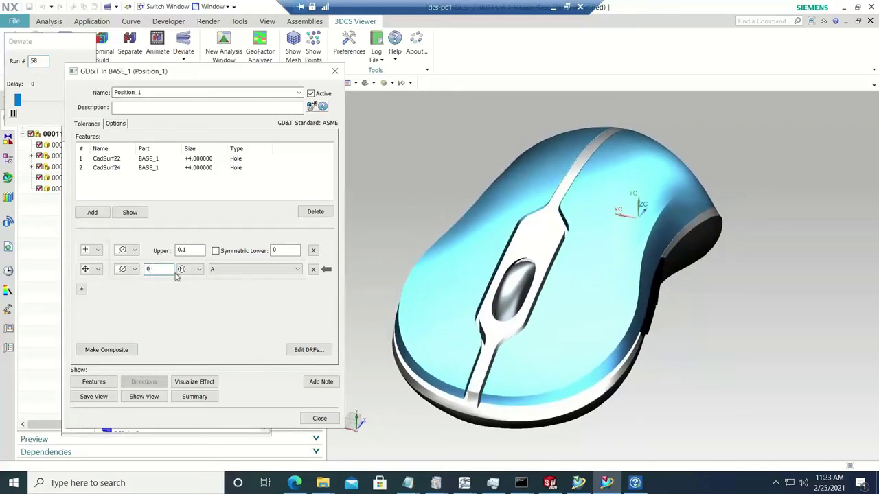
pyautogui.press('BackSpace')
pyautogui.write('10')
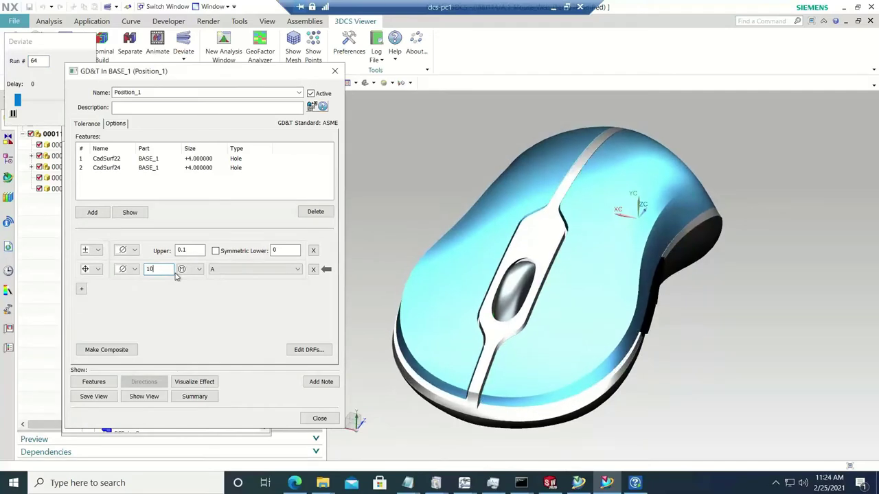
pyautogui.click(192, 252)
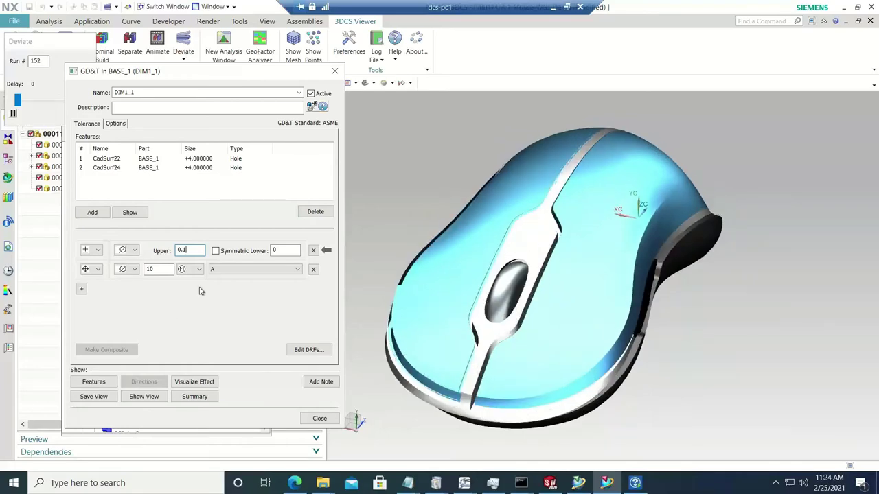
# Step: End the Deviate run, close the GD&T definition and return the mouse to its nominal build
pyautogui.click(34, 114)
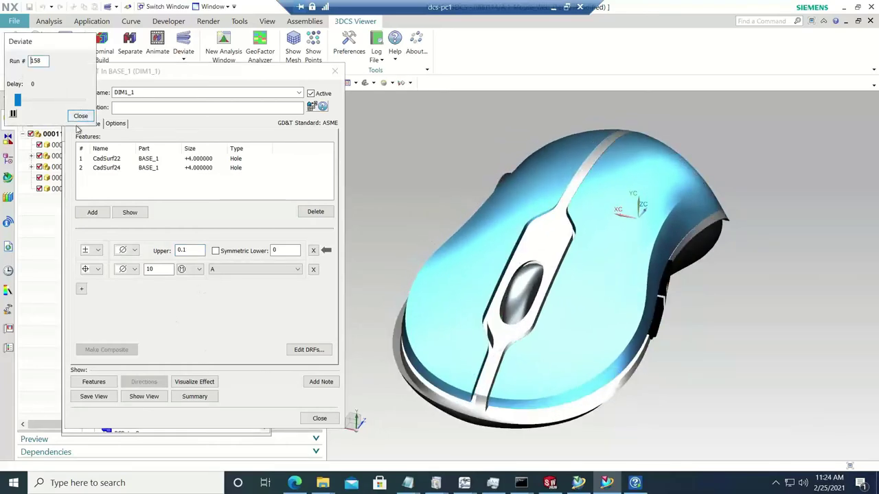
pyautogui.click(80, 116)
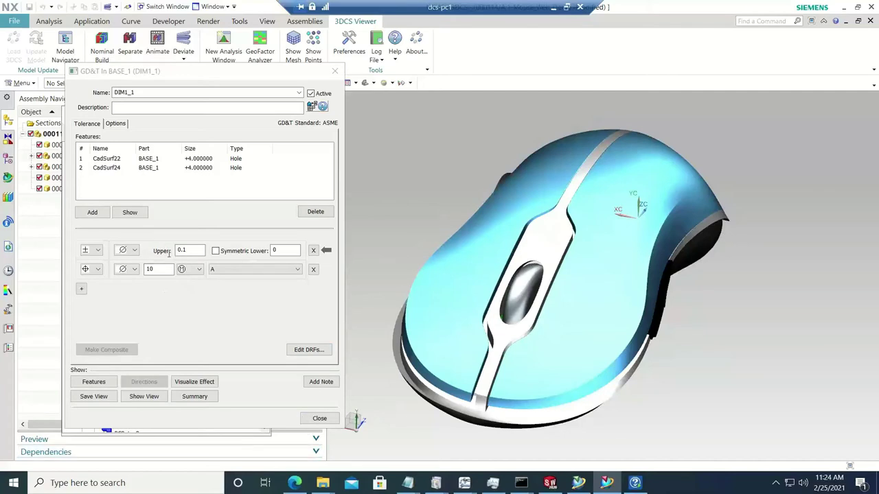
pyautogui.click(319, 419)
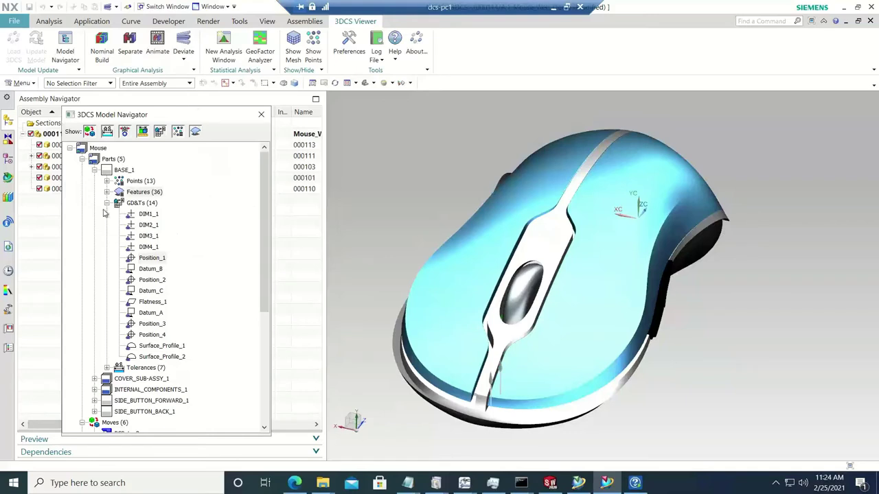
pyautogui.click(103, 45)
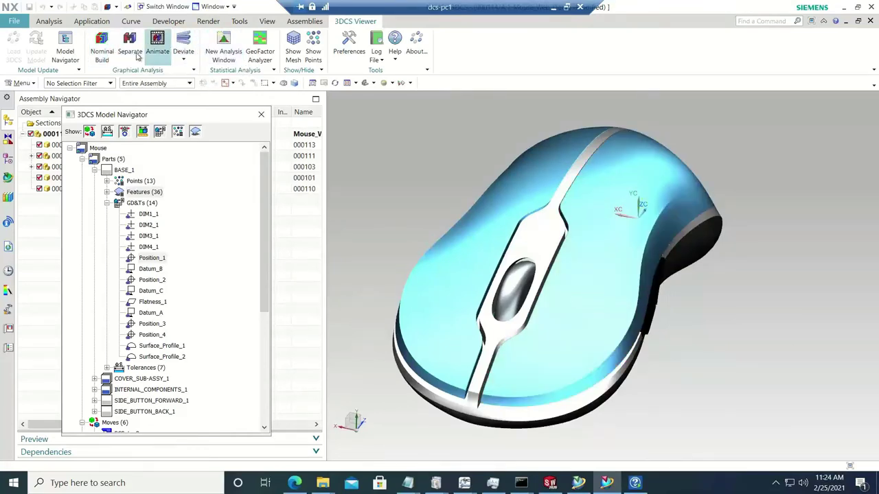
# Step: Separate the mouse parts and inspect the exploded base, internal components and covers
pyautogui.click(184, 59)
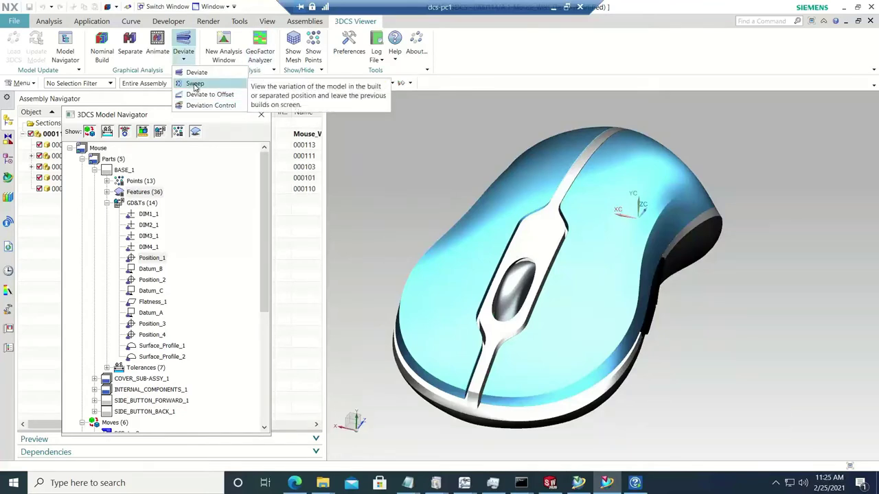
pyautogui.click(129, 47)
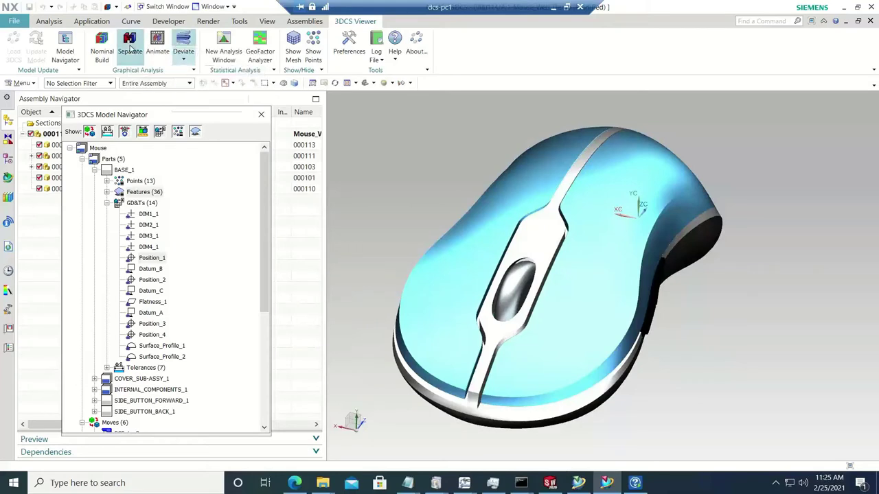
pyautogui.click(129, 43)
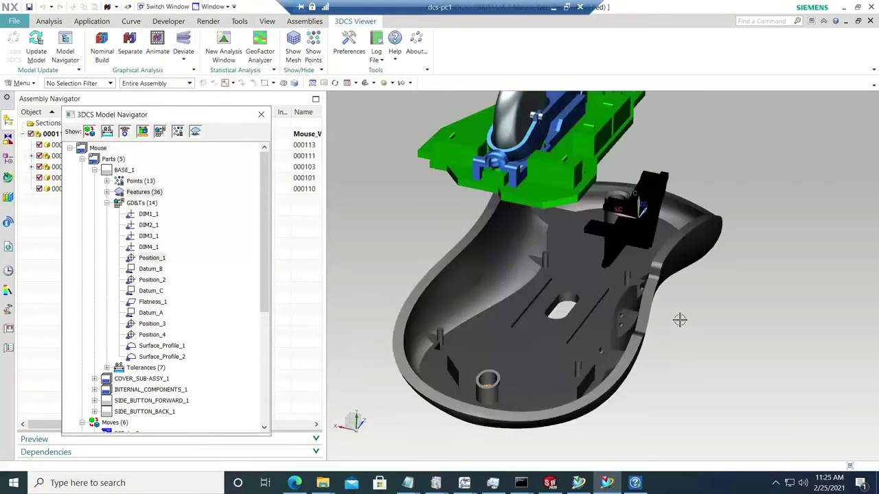
pyautogui.scroll(5, 676, 311)
pyautogui.scroll(-6, 675, 311)
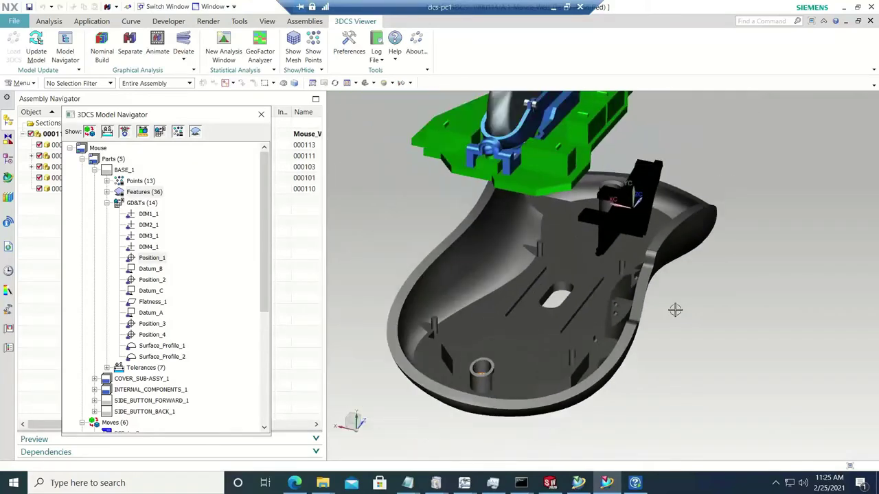
pyautogui.scroll(2, 664, 288)
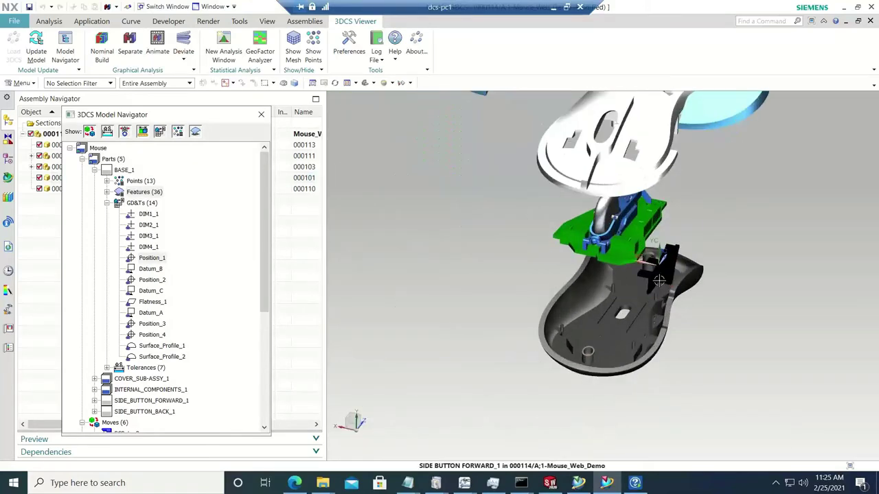
pyautogui.scroll(-3, 659, 278)
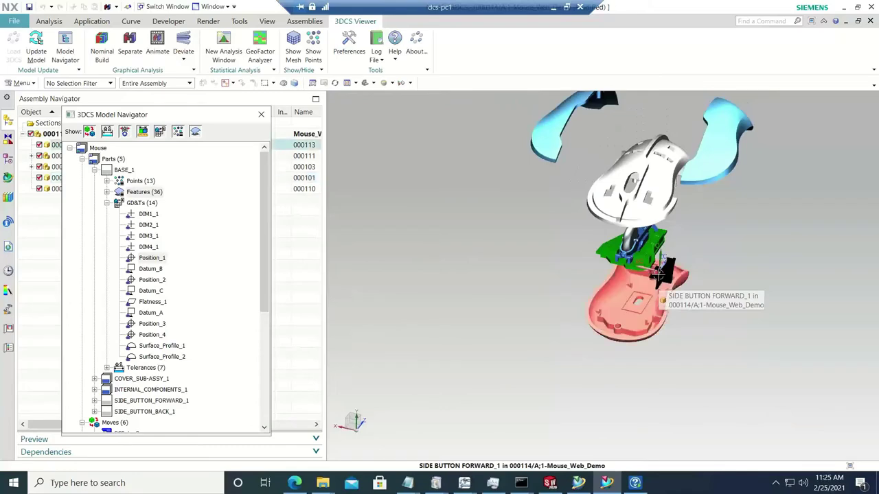
pyautogui.scroll(4, 685, 226)
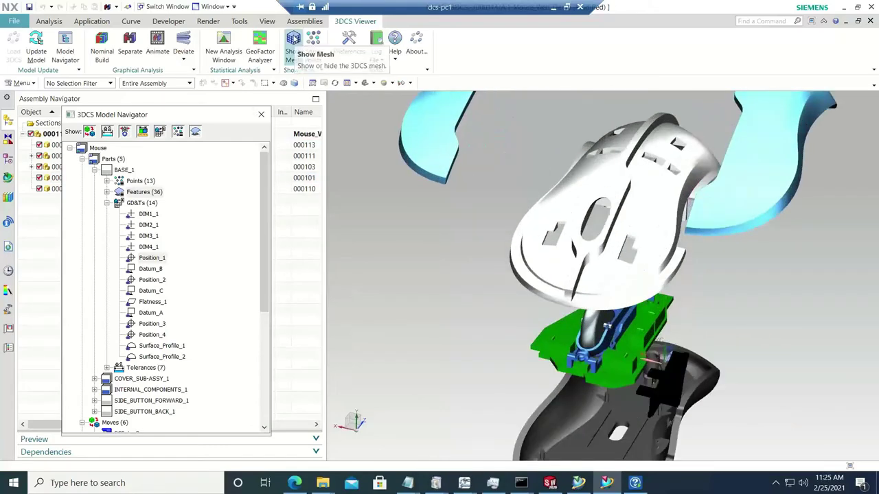
# Step: Show the 3DCS mesh on the separated parts and run a Sweep to view the variation along the top cover's edge
pyautogui.click(294, 42)
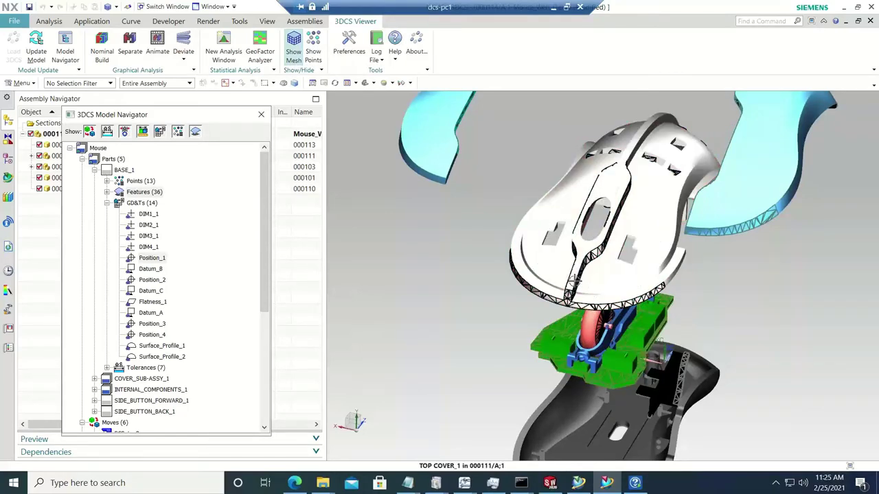
pyautogui.scroll(4, 577, 279)
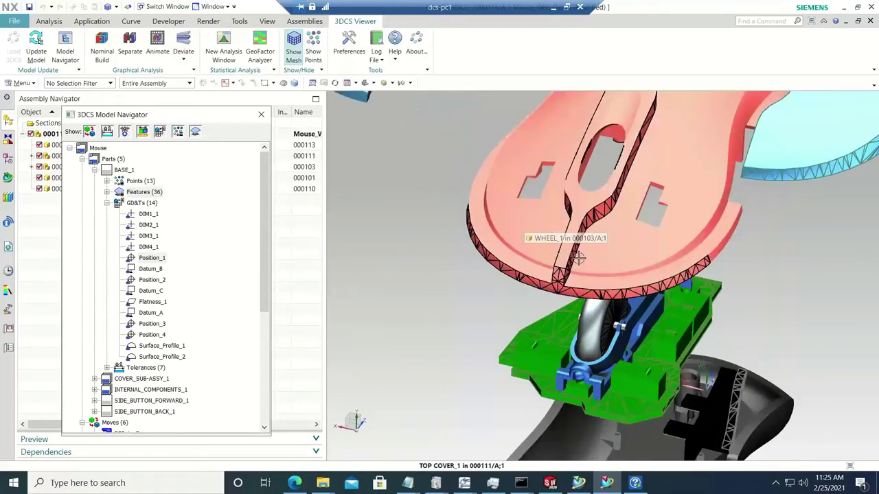
pyautogui.scroll(3, 582, 235)
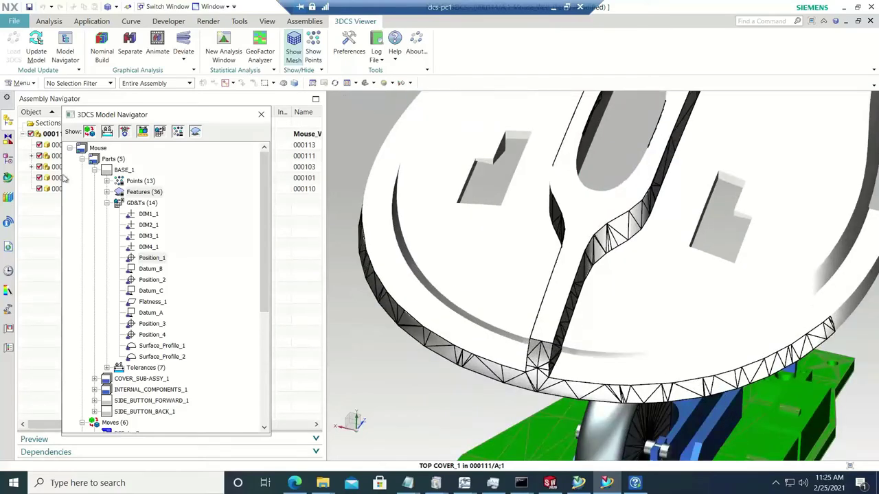
pyautogui.click(183, 60)
pyautogui.click(184, 85)
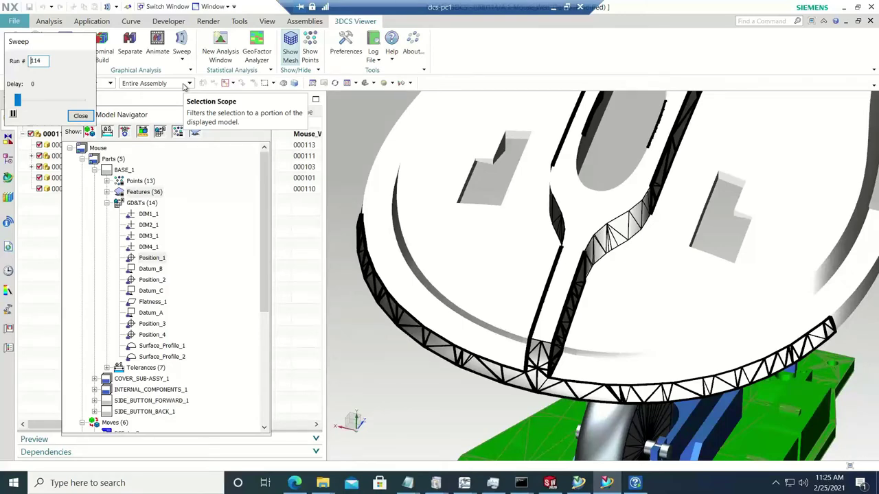
pyautogui.click(80, 115)
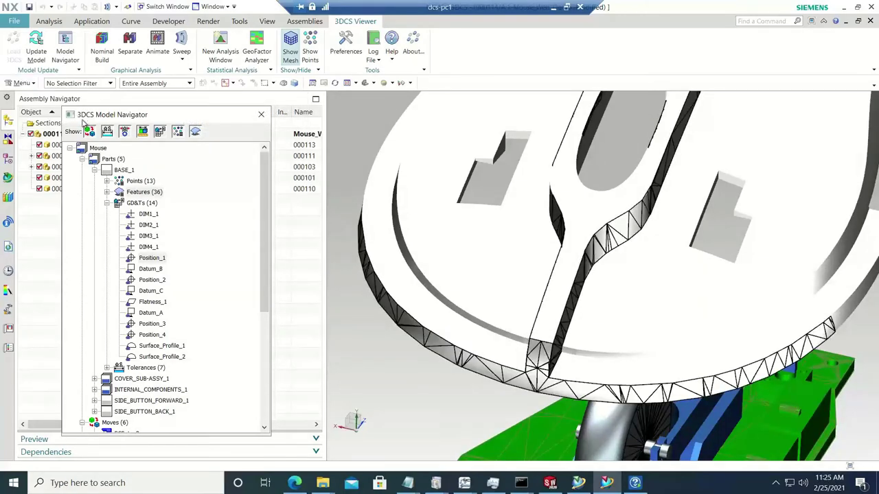
# Step: Try adding the DIM1_1 and DIM2_1 GD&Ts of BASE_1 to the selection alongside Surface_Profile_2
pyautogui.scroll(-5, 509, 174)
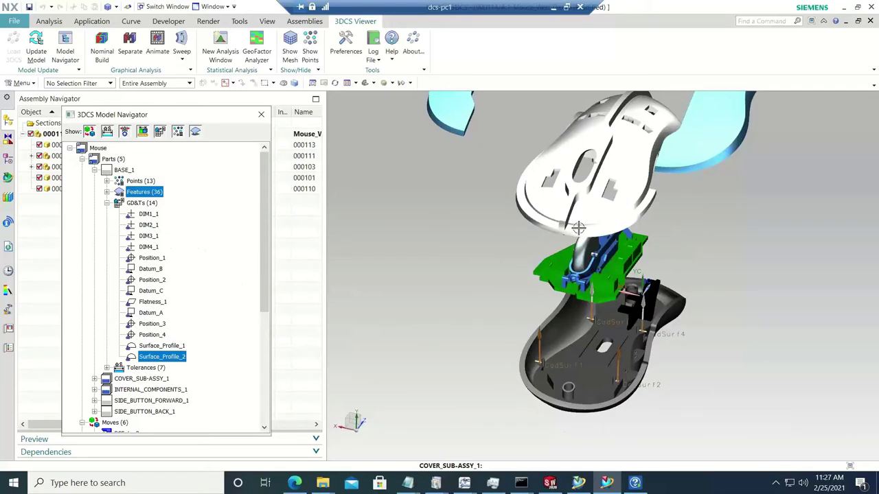
pyautogui.keyDown('ctrl'); pyautogui.click(147, 214); pyautogui.keyUp('ctrl')
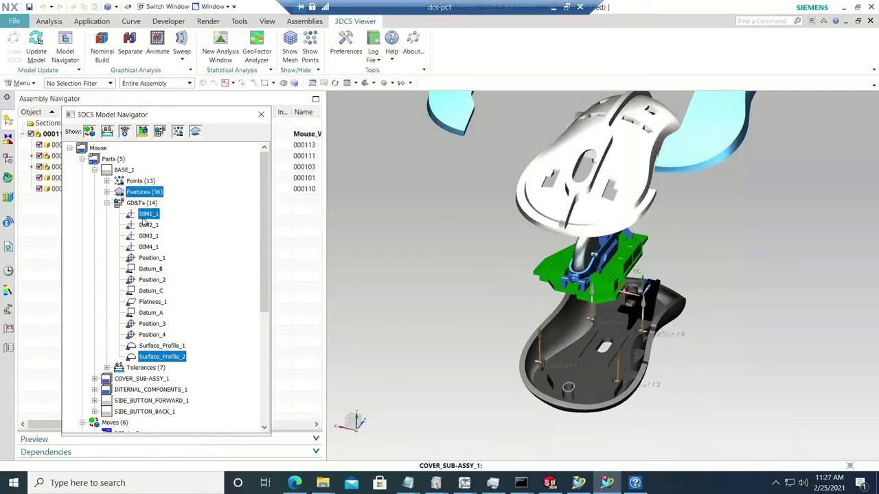
pyautogui.keyDown('ctrl'); pyautogui.click(145, 216); pyautogui.keyUp('ctrl')
pyautogui.keyDown('ctrl'); pyautogui.click(146, 217); pyautogui.keyUp('ctrl')
pyautogui.keyDown('ctrl'); pyautogui.click(147, 216); pyautogui.keyUp('ctrl')
pyautogui.keyDown('ctrl'); pyautogui.click(151, 225); pyautogui.keyUp('ctrl')
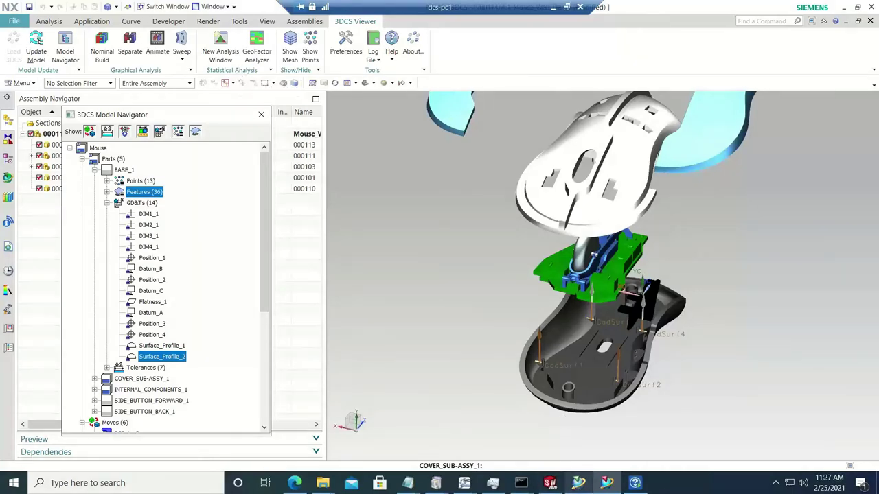
# Step: Switch to My Teamcenter and browse the dataset types offered for a new dataset, closing the list without creating one
pyautogui.click(578, 483)
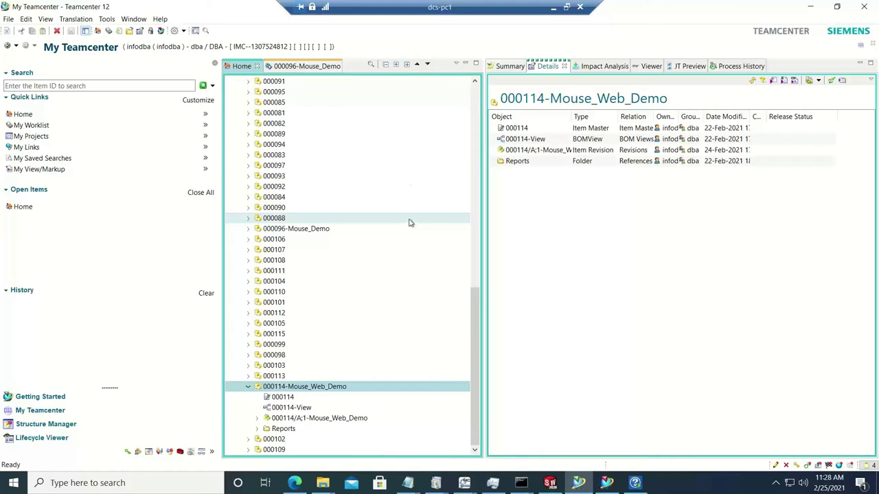
pyautogui.click(8, 20)
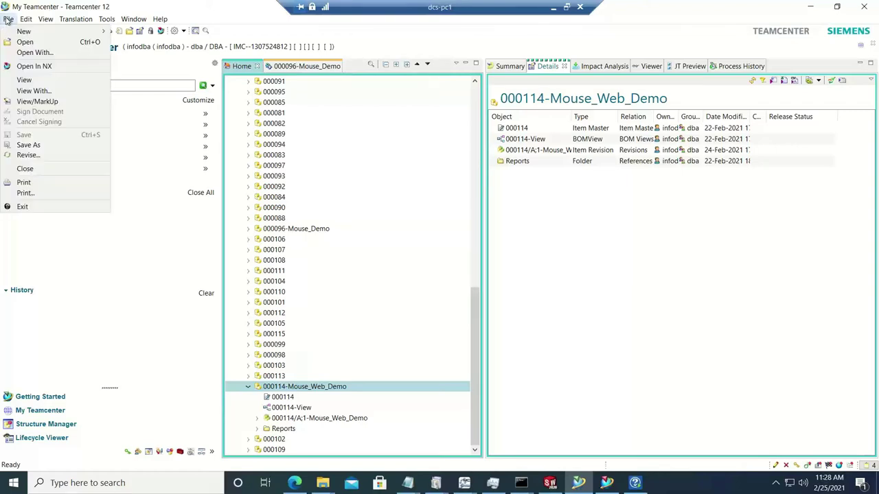
pyautogui.moveTo(34, 35)
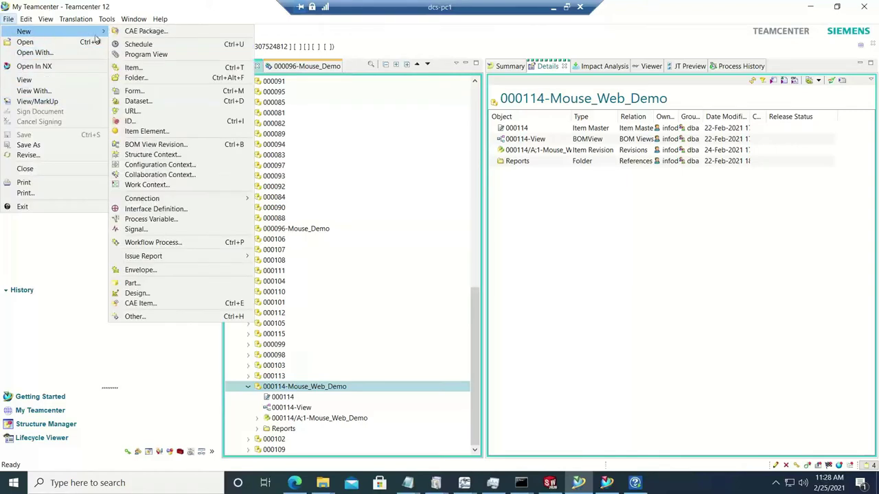
pyautogui.click(138, 102)
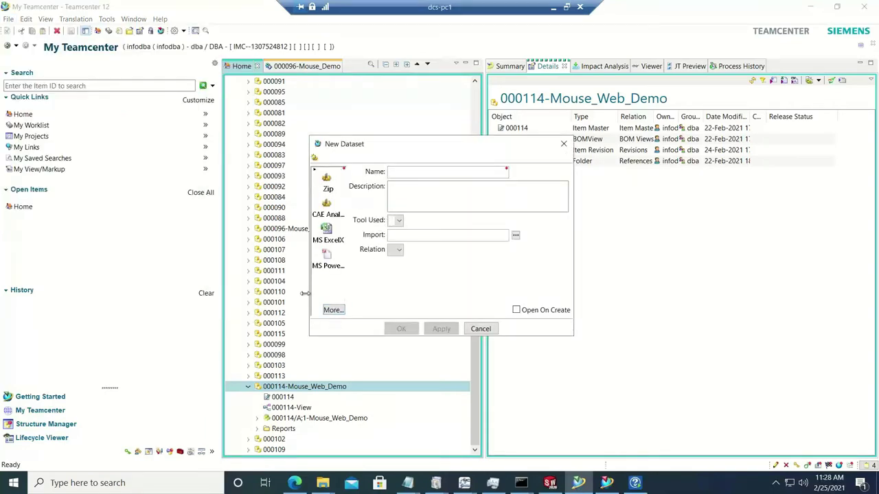
pyautogui.click(334, 311)
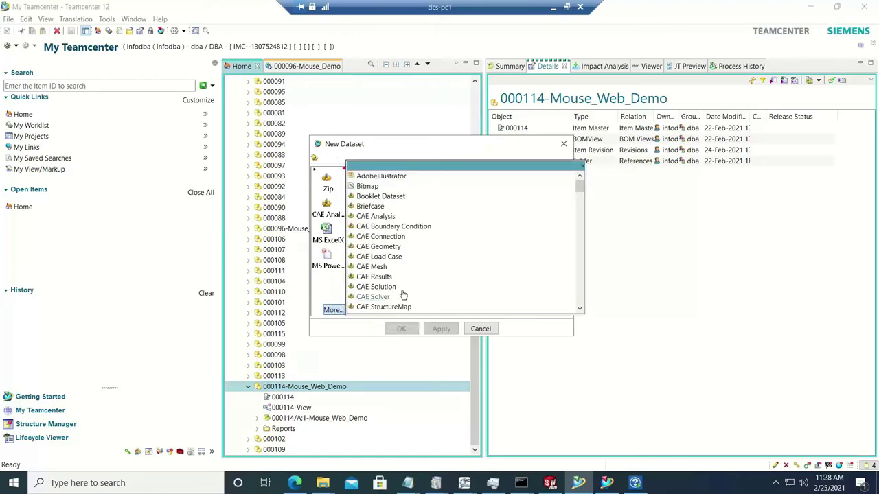
pyautogui.moveTo(578, 195); pyautogui.dragTo(578, 279)
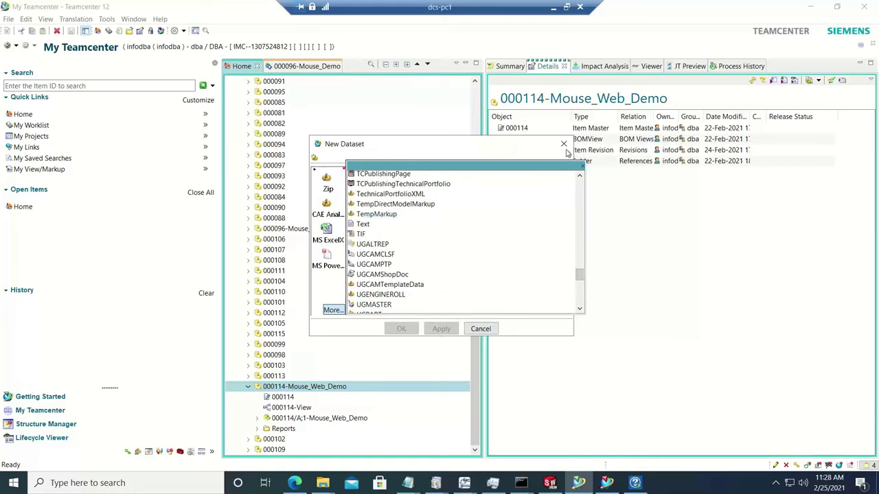
pyautogui.click(583, 167)
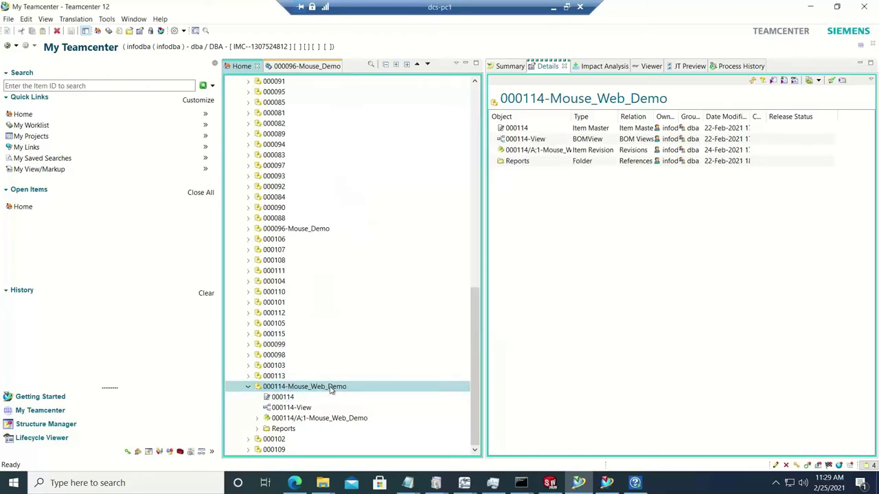
# Step: Download the Analysis Results zip from the Reports folder of 000114-Mouse_Web_Demo to Documents through its named references, overwriting the existing file
pyautogui.click(258, 429)
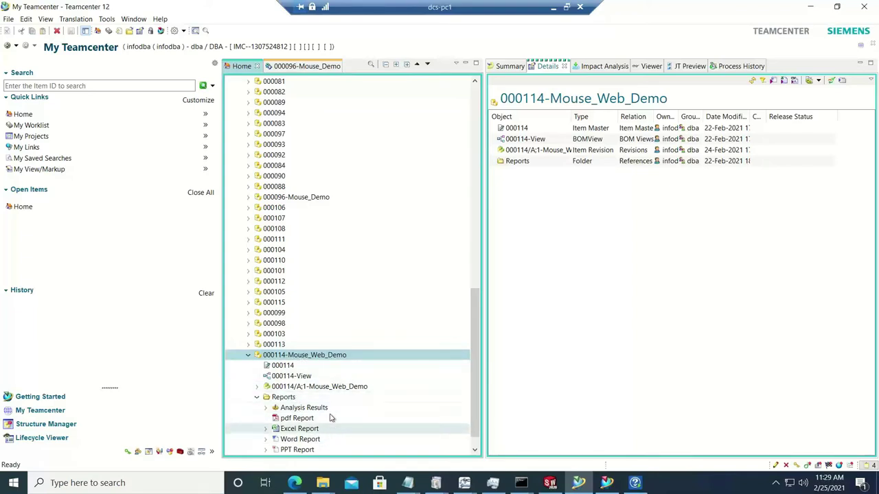
pyautogui.click(282, 398)
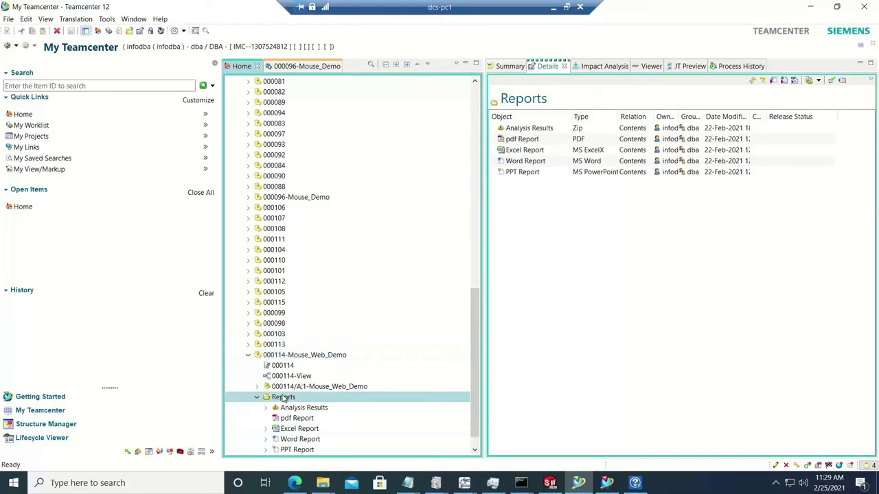
pyautogui.click(527, 129)
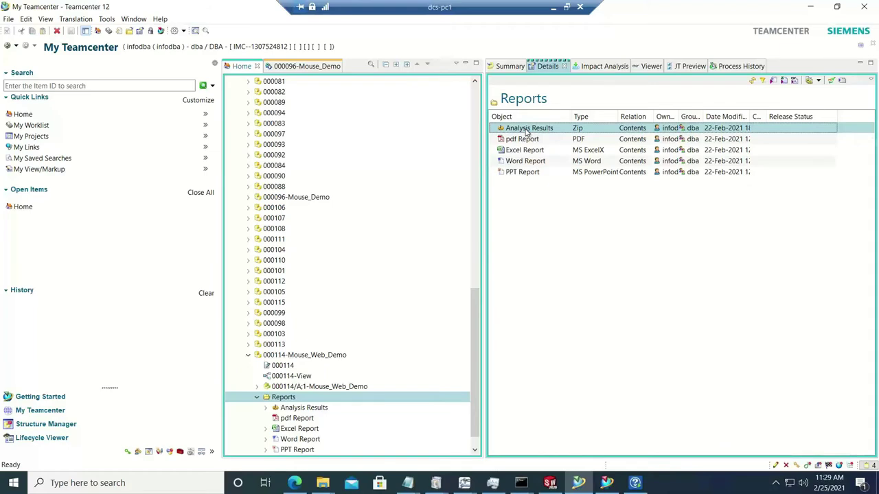
pyautogui.rightClick(520, 131)
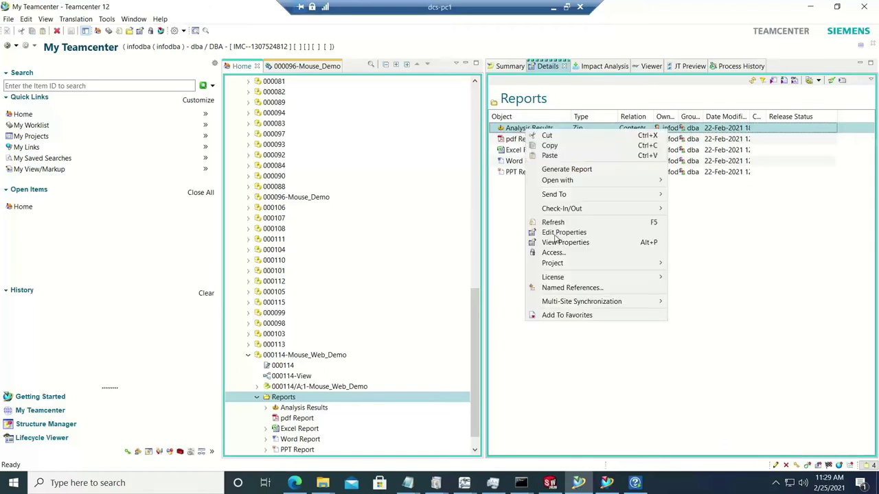
pyautogui.click(551, 289)
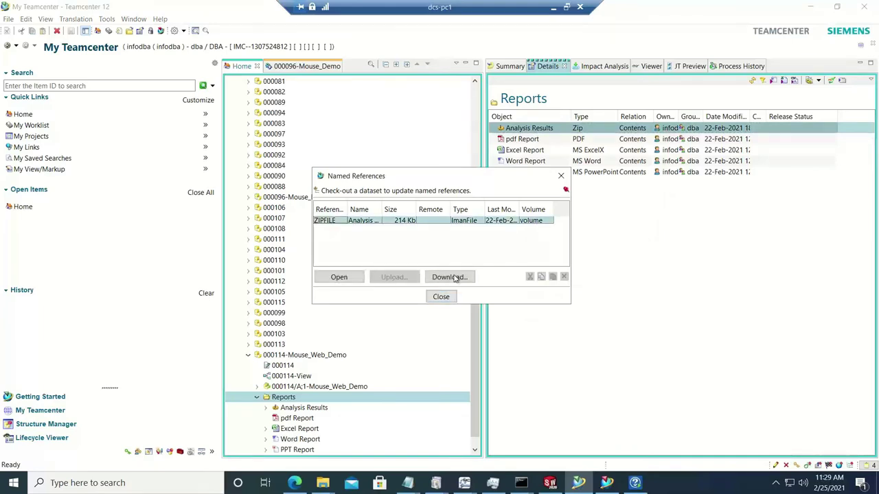
pyautogui.click(453, 276)
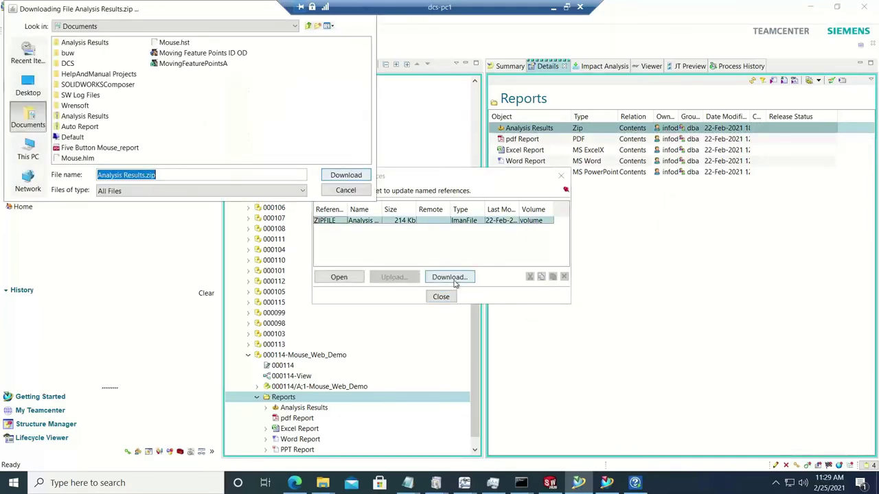
pyautogui.click(345, 176)
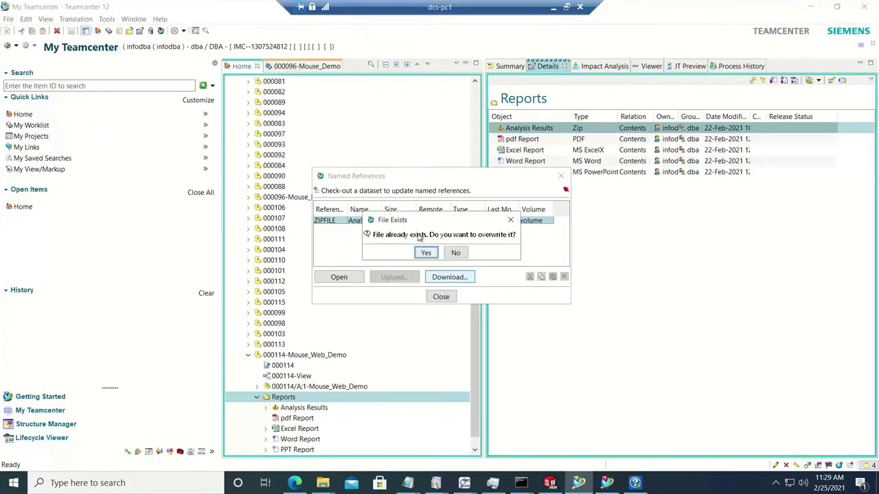
pyautogui.click(427, 253)
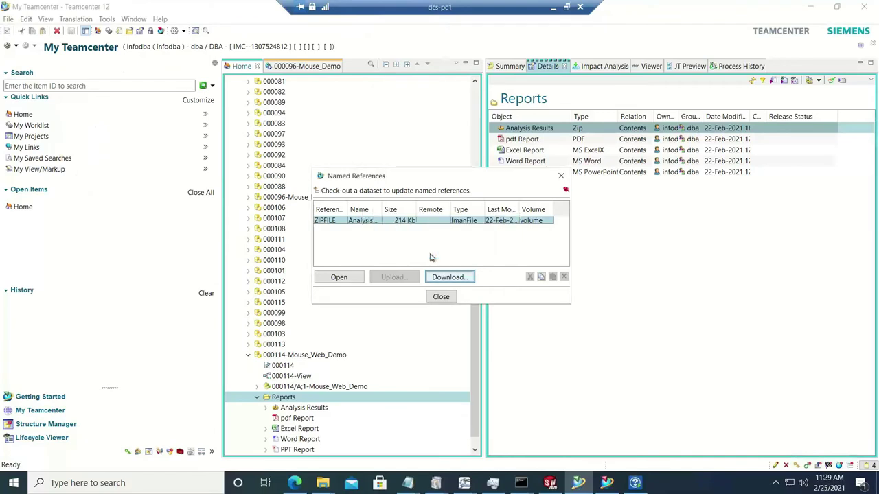
pyautogui.click(441, 297)
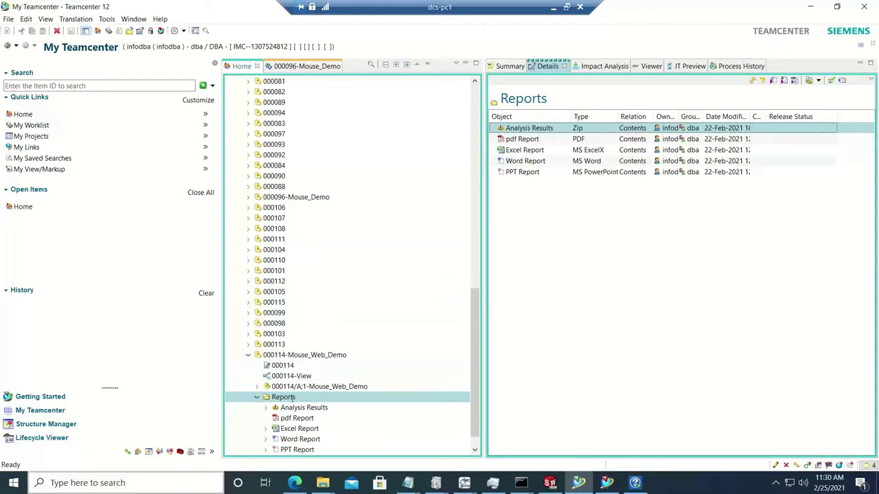
# Step: Switch to NX and load the histogram file %UGMGR=V3.hst from Analysis Results into a new 3DCS analysis window
pyautogui.click(606, 482)
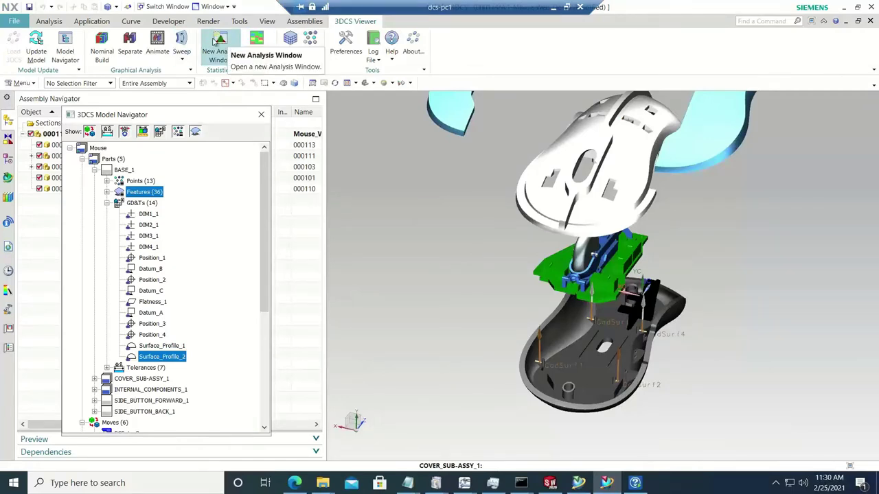
pyautogui.click(214, 48)
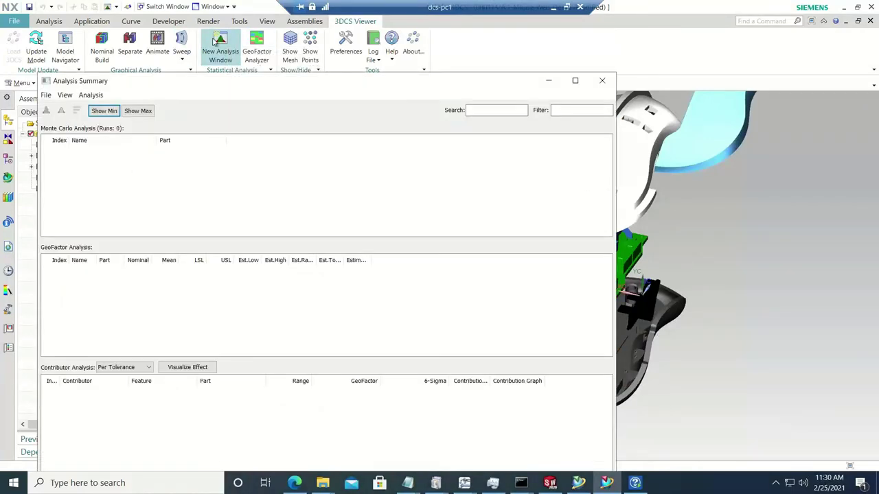
pyautogui.click(46, 96)
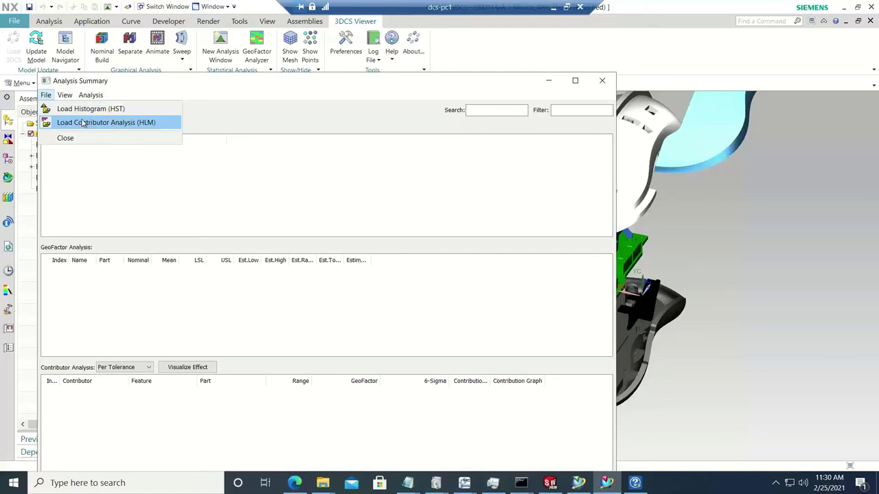
pyautogui.click(86, 109)
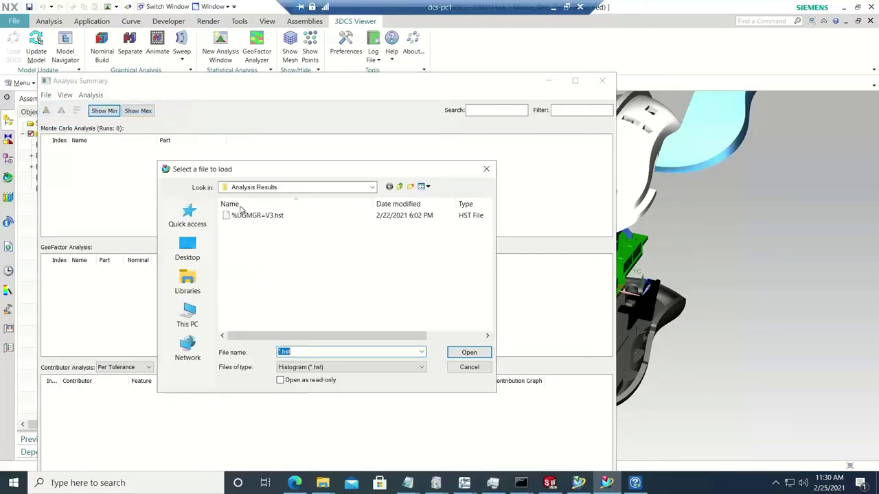
pyautogui.click(260, 218)
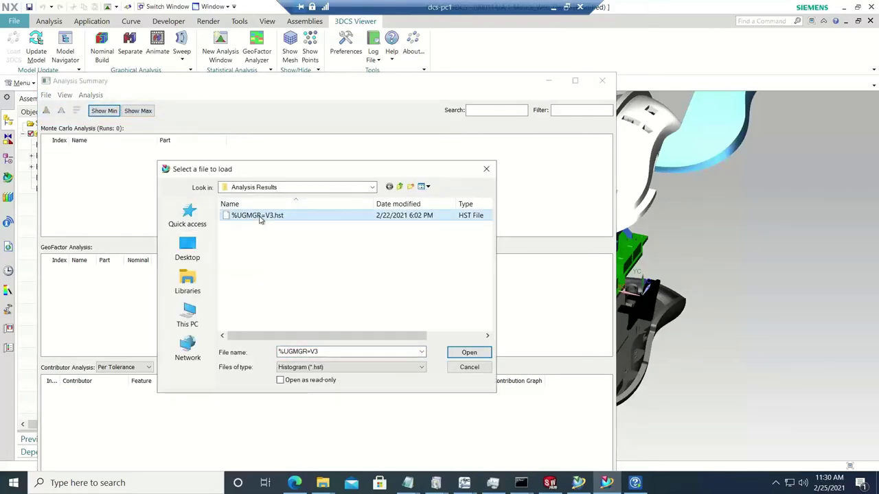
pyautogui.click(469, 353)
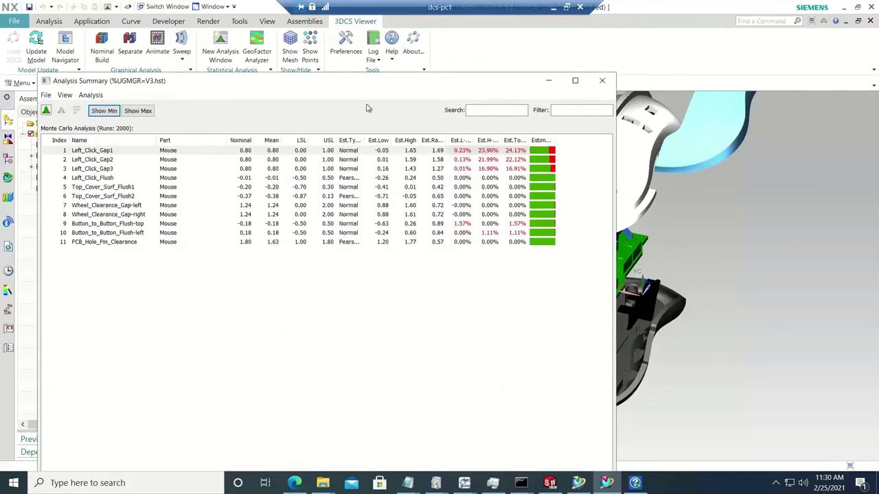
# Step: Load the contributor analysis file %UGMGR=V3.hlm into the Analysis Summary
pyautogui.click(46, 95)
pyautogui.click(46, 96)
pyautogui.click(46, 95)
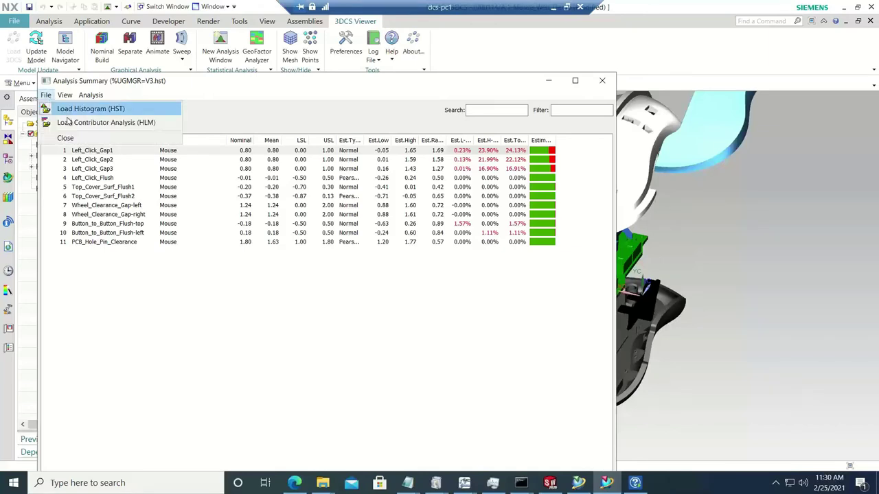
pyautogui.click(70, 120)
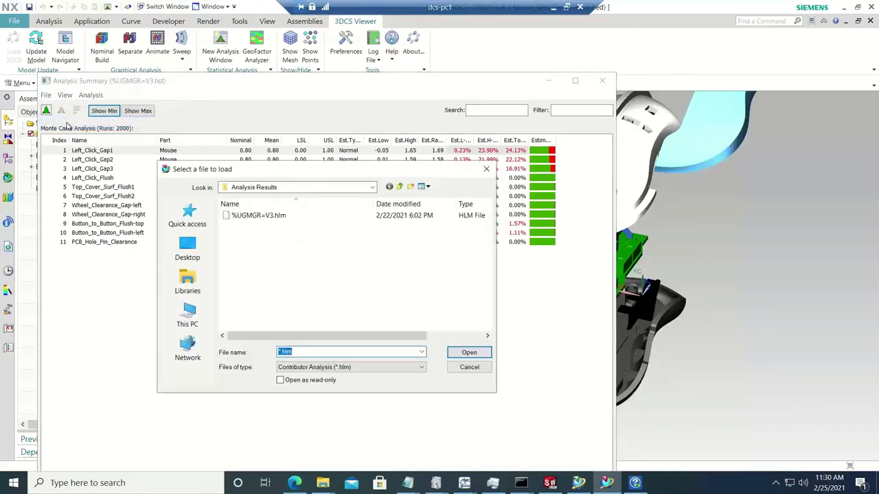
pyautogui.click(247, 215)
pyautogui.click(470, 353)
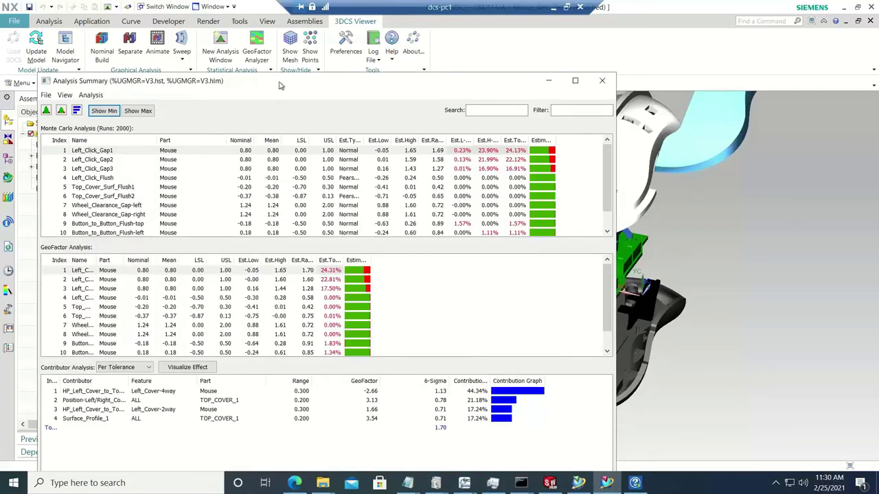
# Step: Narrow and reposition the Analysis Summary beside the model, and return the mouse parts to the nominal build
pyautogui.moveTo(279, 85); pyautogui.dragTo(289, 52)
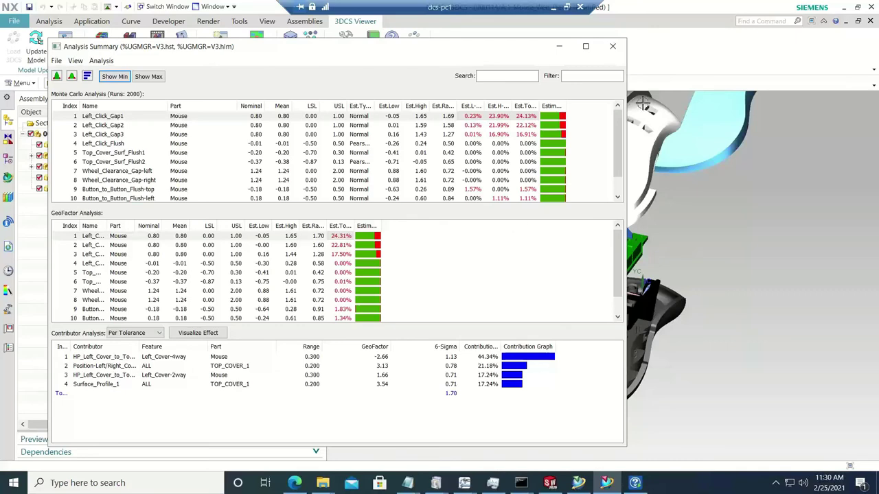
pyautogui.moveTo(626, 87); pyautogui.dragTo(499, 99)
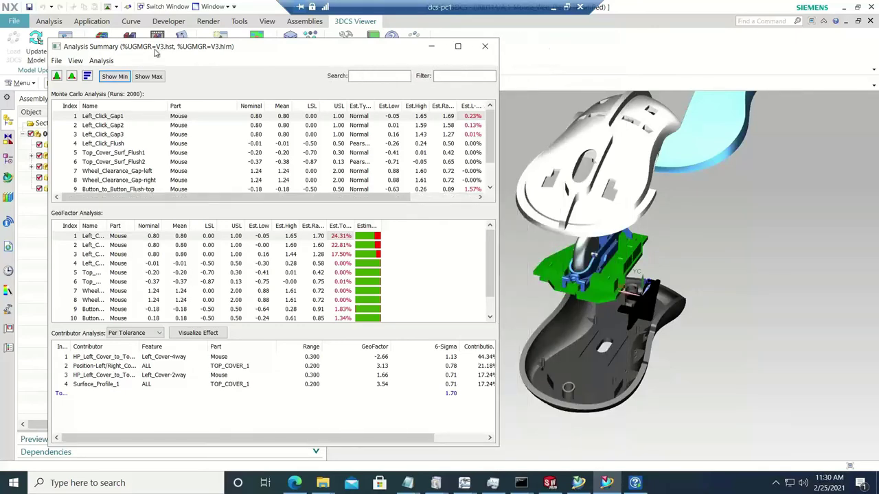
pyautogui.moveTo(263, 54); pyautogui.dragTo(206, 106)
pyautogui.click(102, 47)
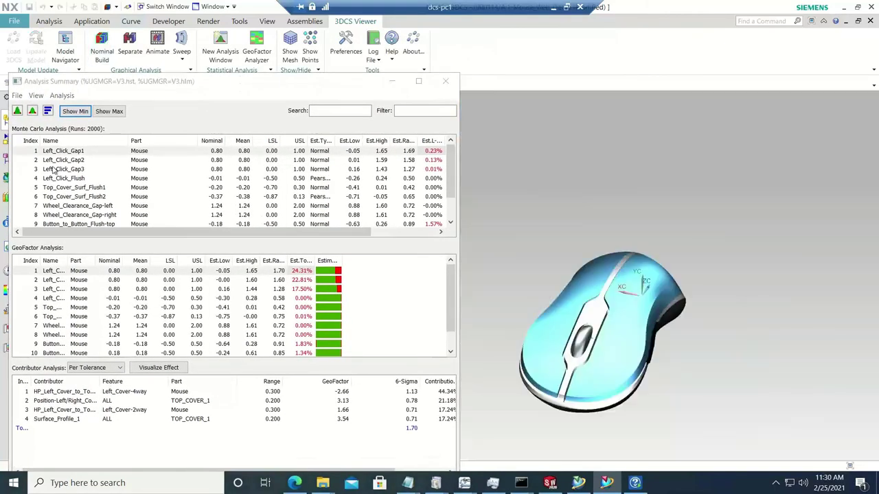
# Step: Compare the Left_Click_Gap1 and Left_Click_Gap2 measures, examining their locations on the mouse and their contributors
pyautogui.click(61, 151)
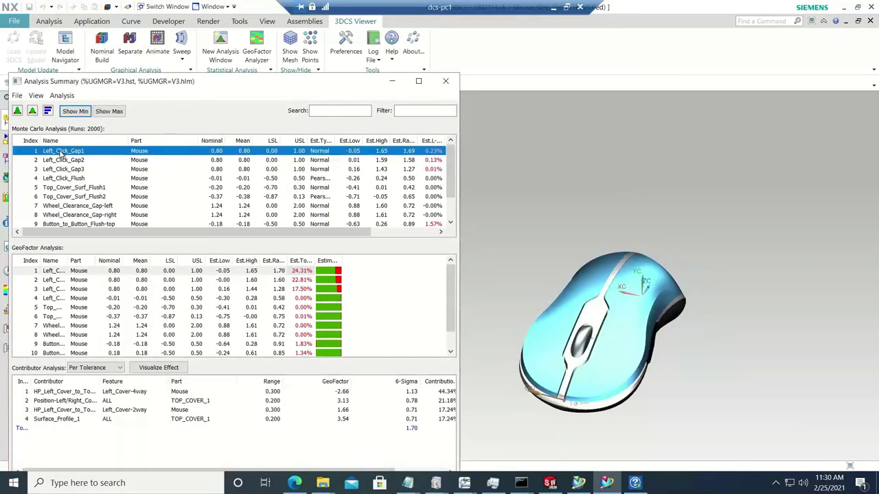
pyautogui.click(62, 161)
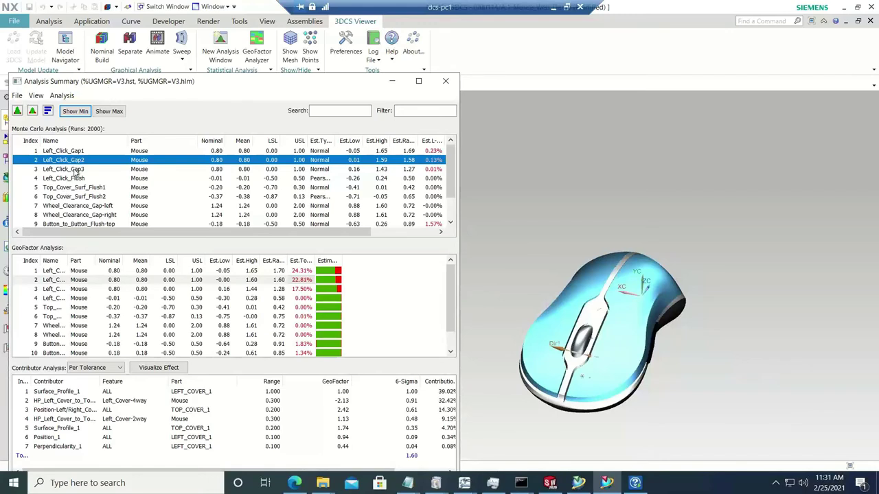
pyautogui.click(79, 152)
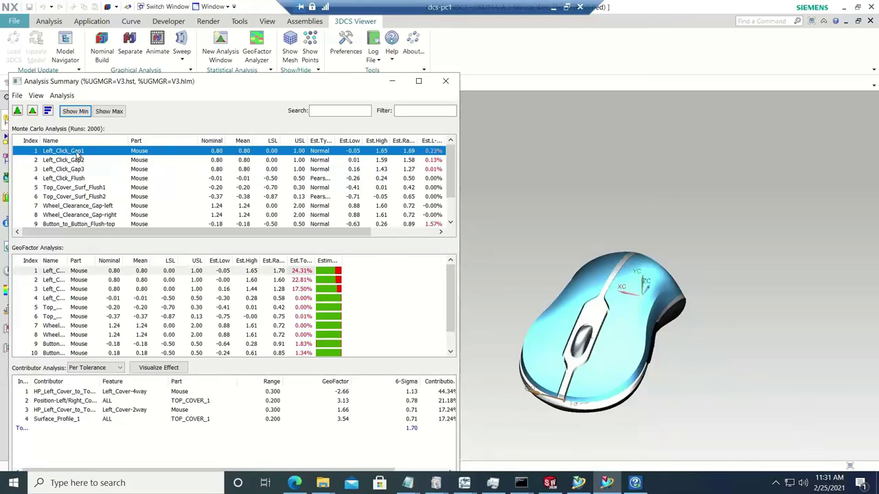
pyautogui.click(75, 160)
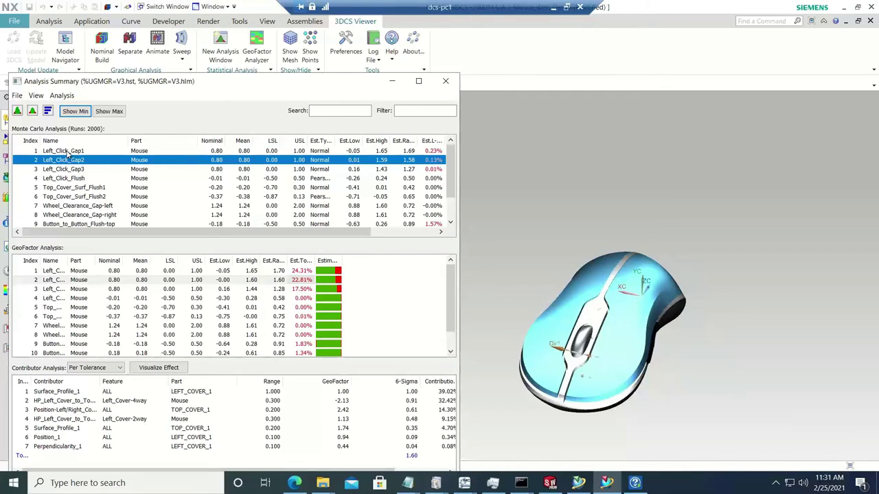
# Step: Examine each contributor of the Left_Click_Gap1 measure, locating its tolerance features and directions on the mouse model
pyautogui.click(67, 153)
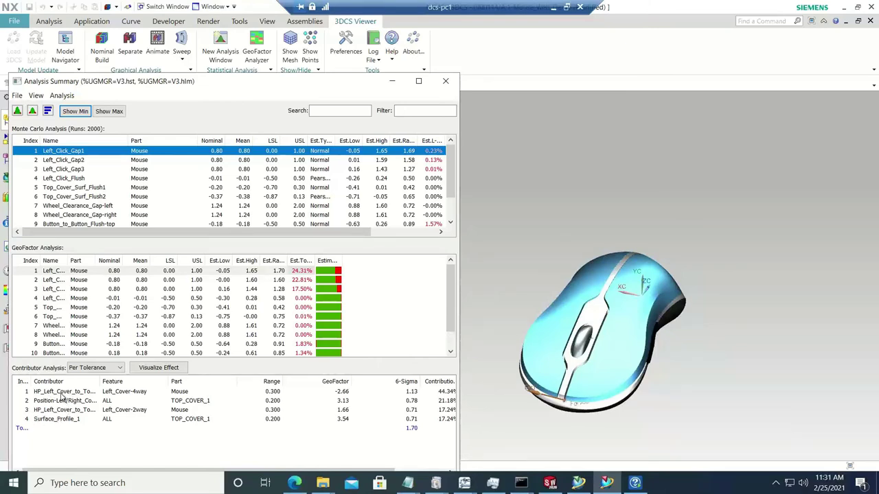
pyautogui.click(61, 400)
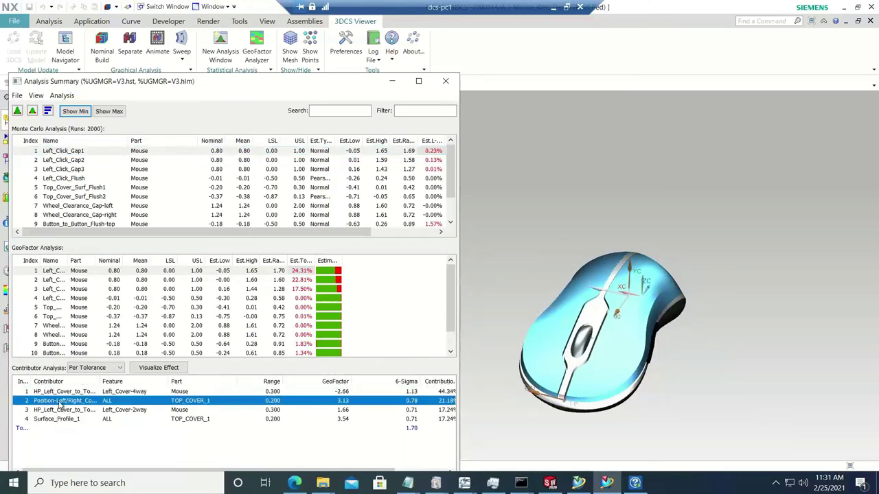
pyautogui.click(60, 409)
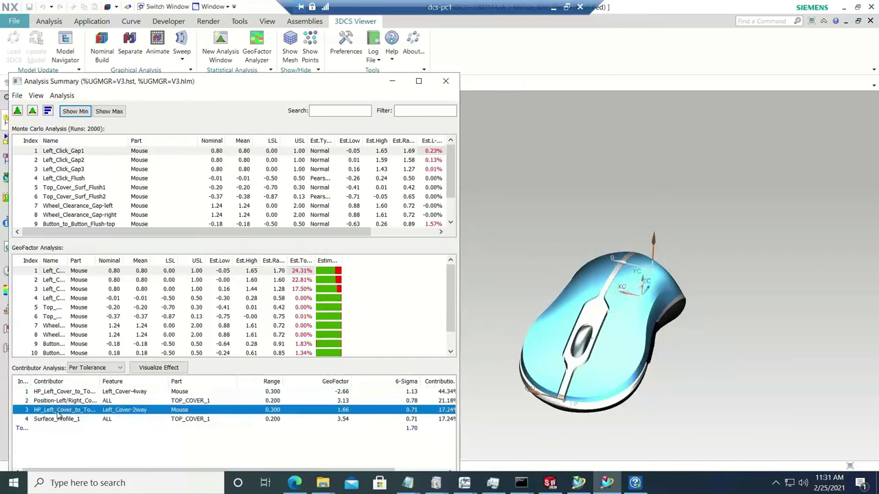
pyautogui.click(57, 419)
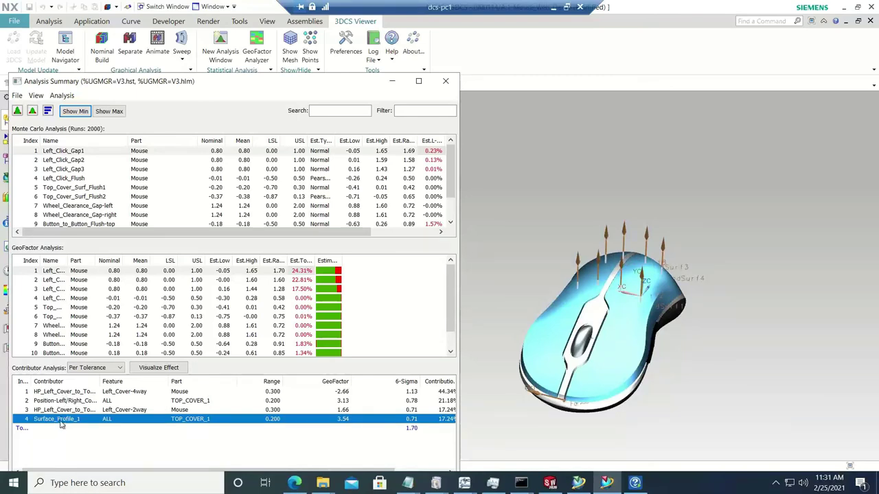
pyautogui.click(59, 392)
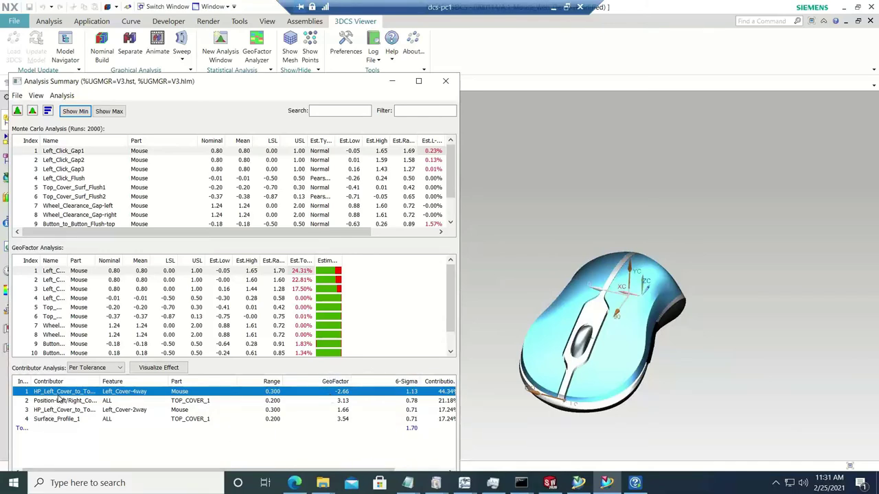
# Step: Open the detailed Monte Carlo results for Left_Click_Gap1 and view its minimum and maximum conditions close up at the gap
pyautogui.doubleClick(68, 154)
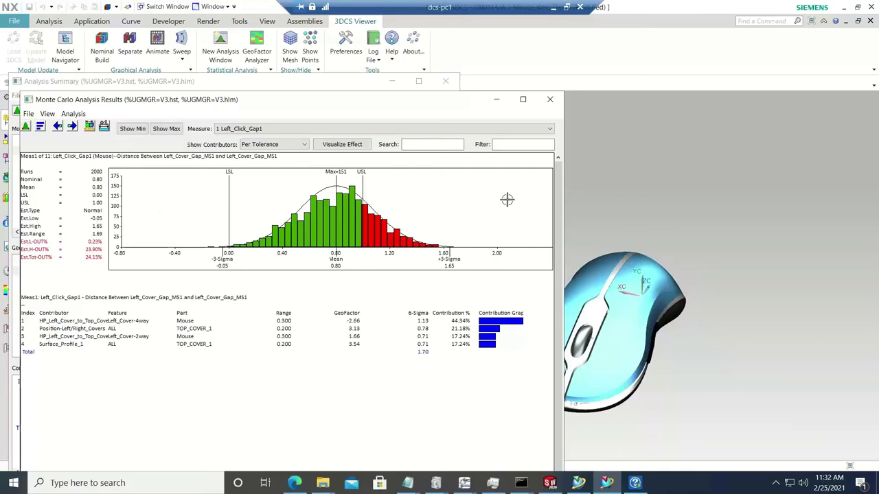
pyautogui.moveTo(764, 339); pyautogui.dragTo(689, 353, button='middle')
pyautogui.scroll(5, 688, 352)
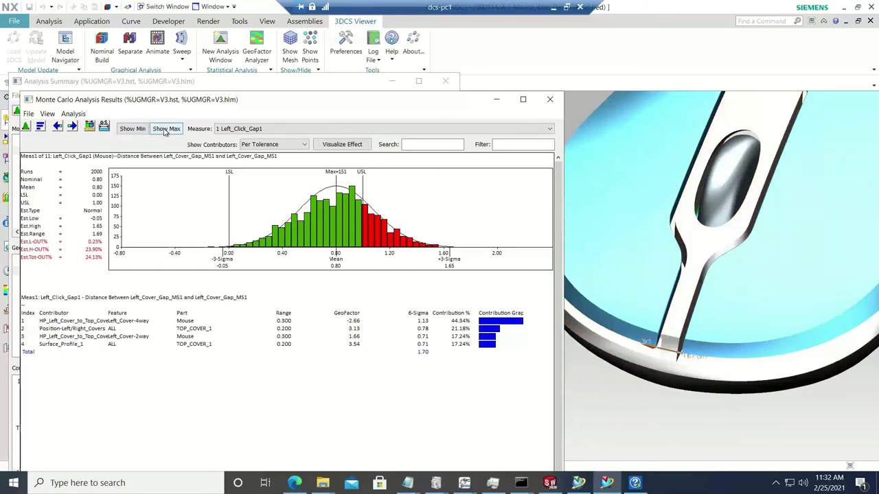
pyautogui.click(132, 131)
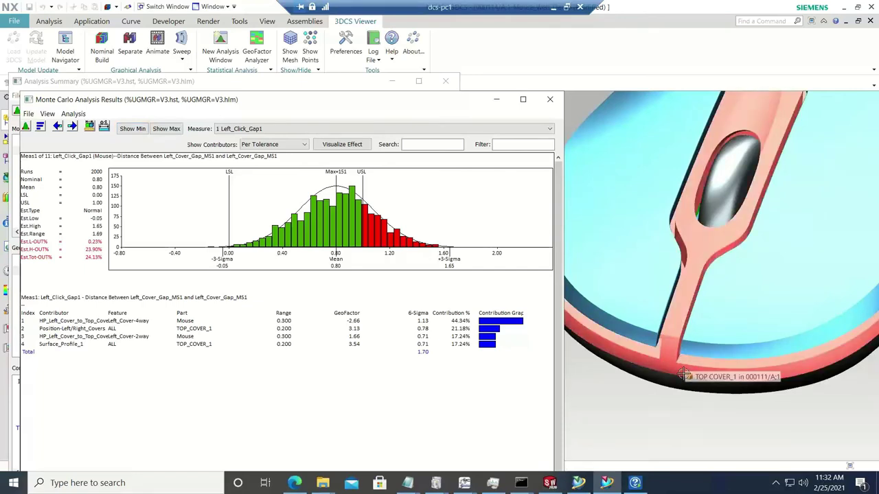
pyautogui.click(164, 131)
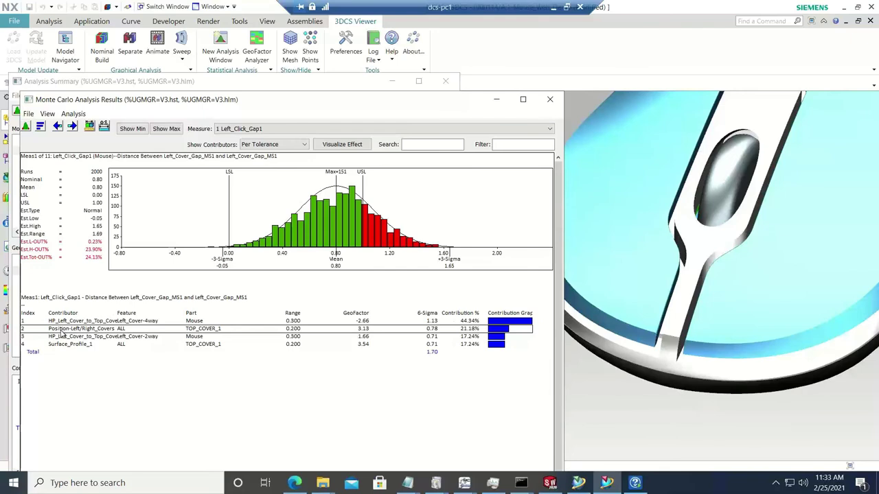
# Step: Visualize the effect of the Position-Left/Right_Covers contributor on Left_Click_Gap1, running the continuous animation for all features with the model unobstructed
pyautogui.click(61, 331)
pyautogui.rightClick(61, 331)
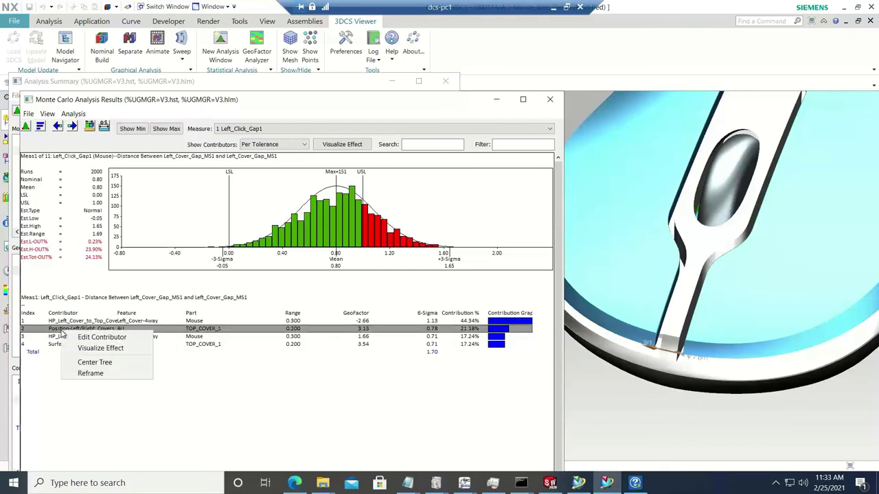
pyautogui.click(101, 348)
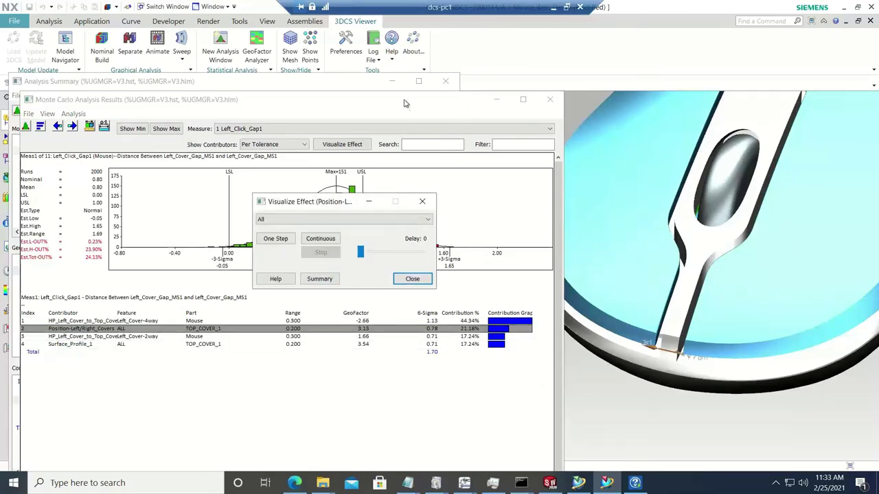
pyautogui.moveTo(402, 103); pyautogui.dragTo(203, 118)
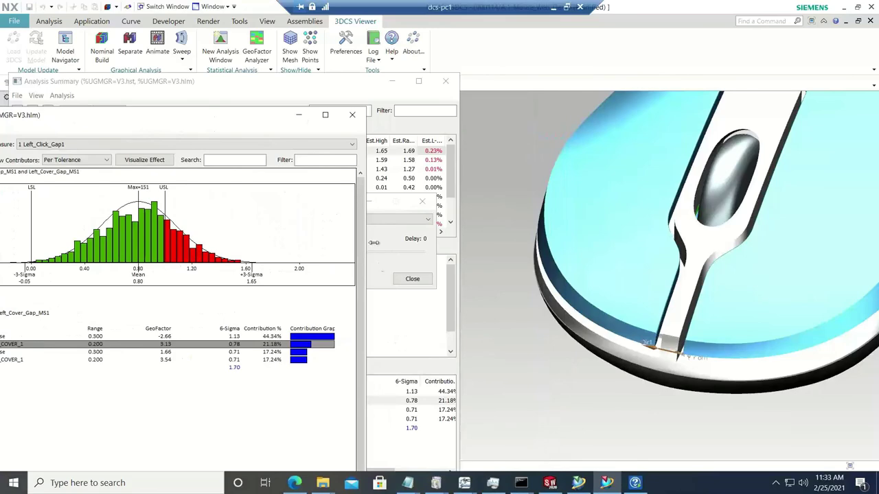
pyautogui.click(376, 269)
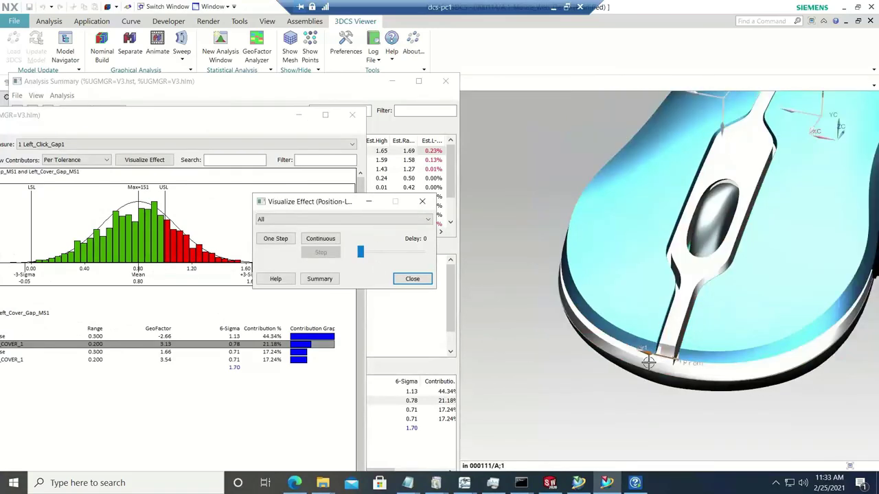
pyautogui.click(317, 239)
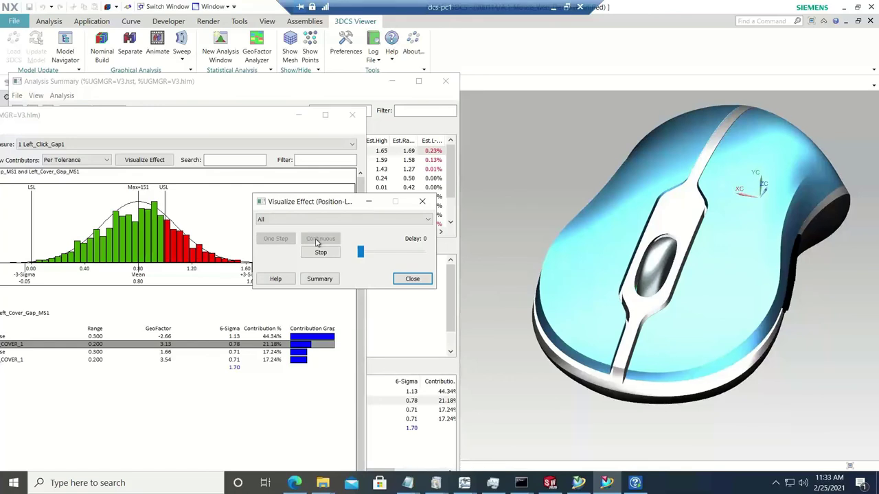
pyautogui.click(320, 254)
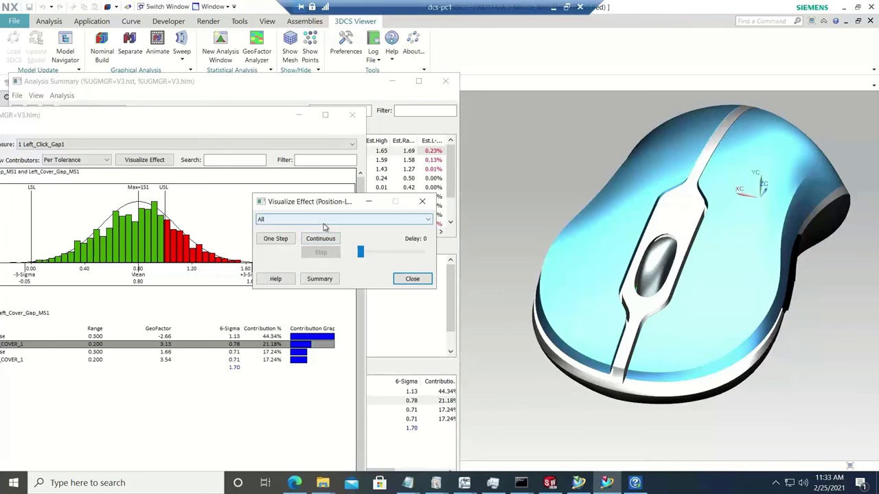
# Step: Run the continuous effect animation for only the Left_Cover-2way feature, then stop it
pyautogui.click(326, 220)
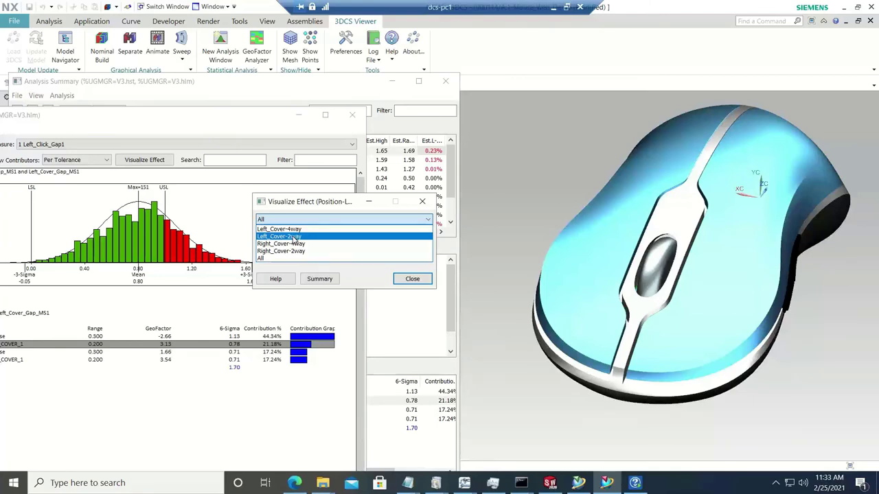
pyautogui.click(295, 237)
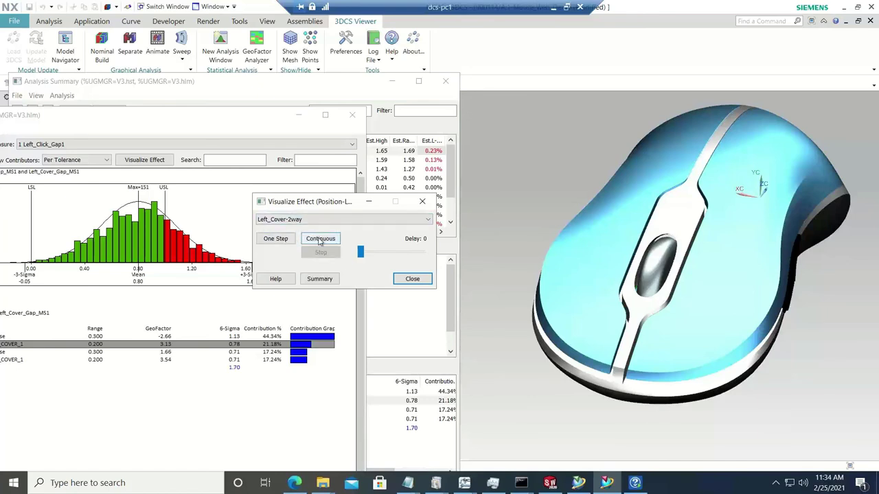
pyautogui.click(319, 240)
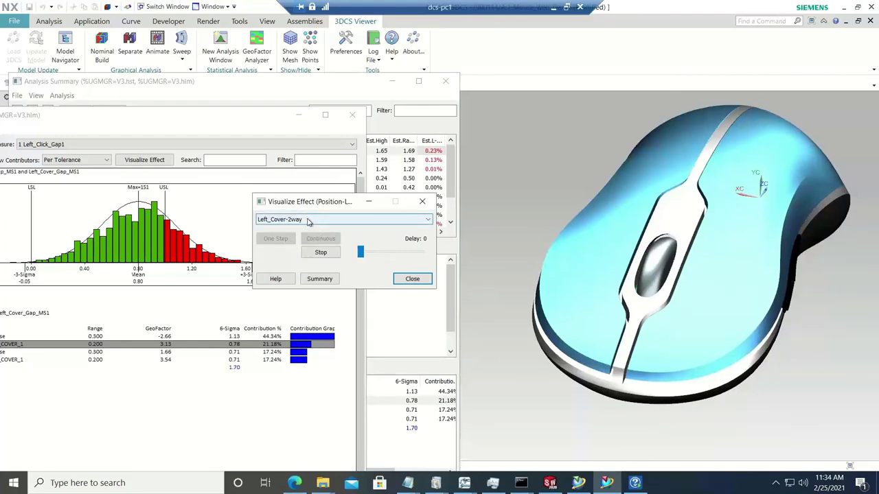
pyautogui.click(320, 252)
# Step: Run the continuous effect animation for the Right_Cover-2way feature, then close the effect visualization
pyautogui.click(318, 220)
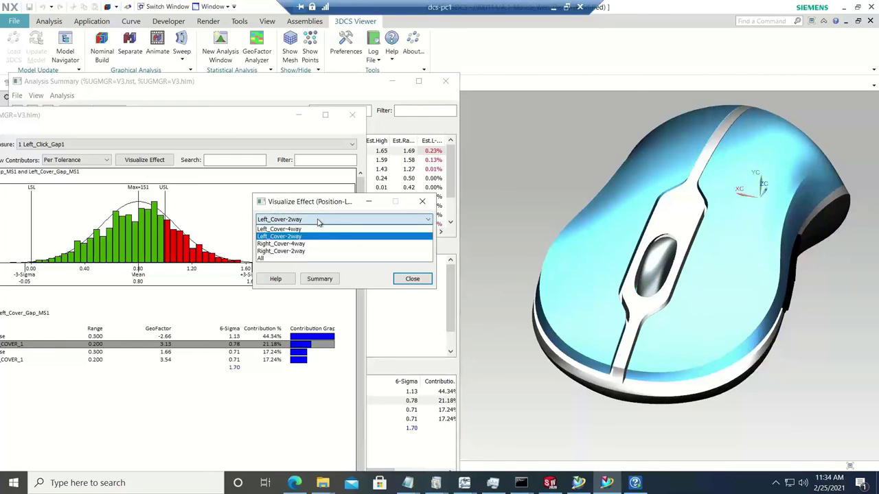
pyautogui.click(291, 252)
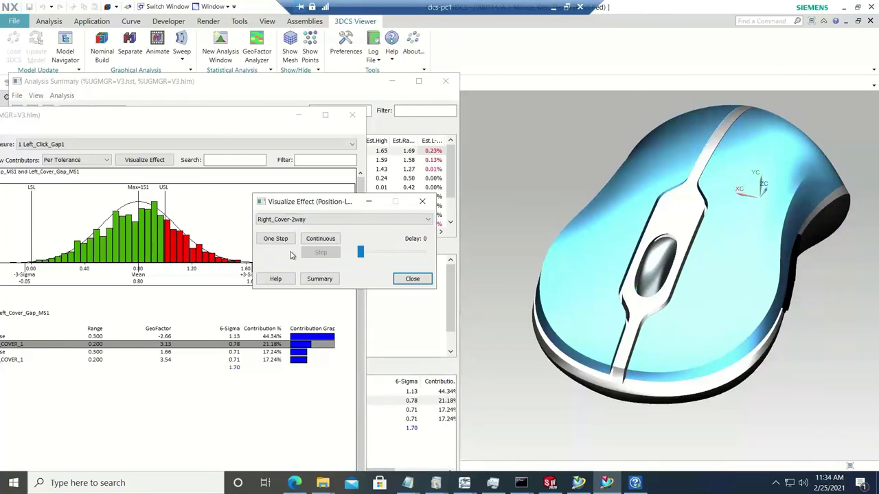
pyautogui.click(316, 240)
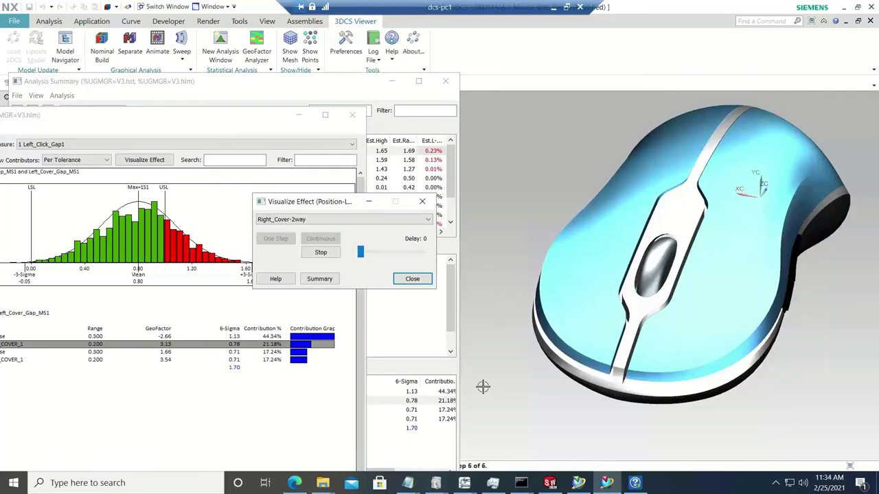
pyautogui.click(412, 279)
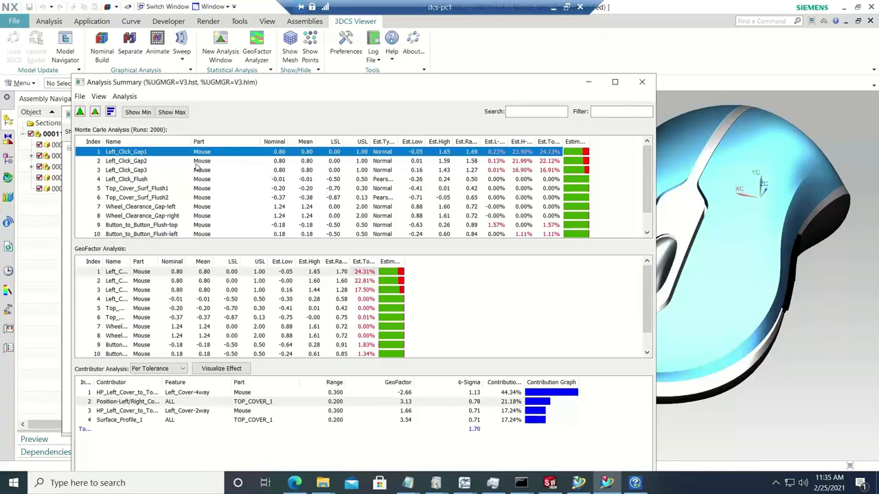
# Step: Add Pp, Ppk, Min and Max to the displayed Monte Carlo statistics and widen the Analysis Summary to fit the columns
pyautogui.click(98, 100)
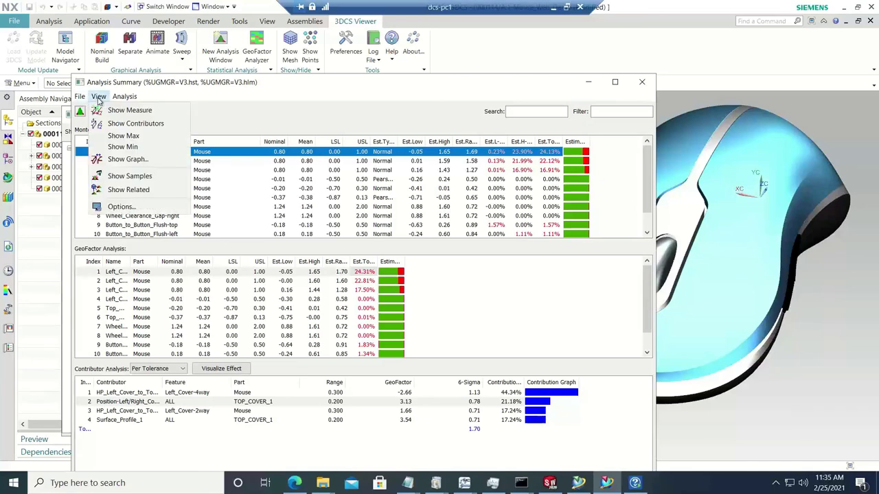
pyautogui.click(120, 207)
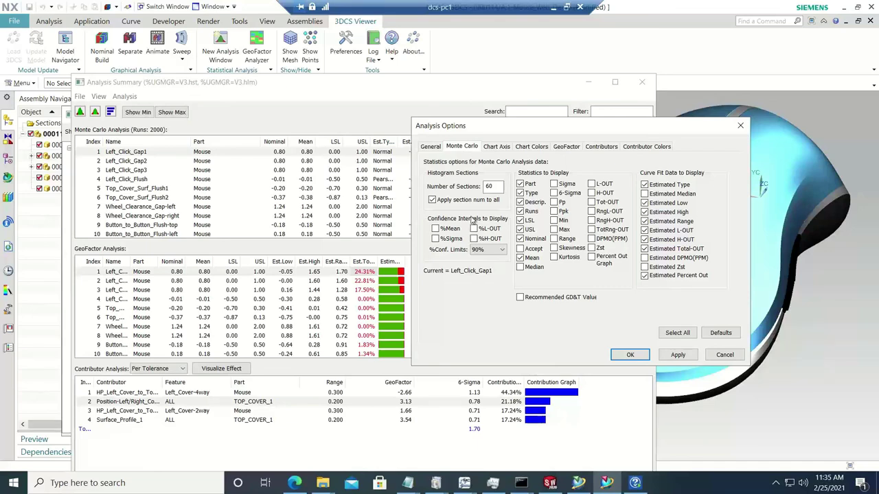
pyautogui.click(554, 203)
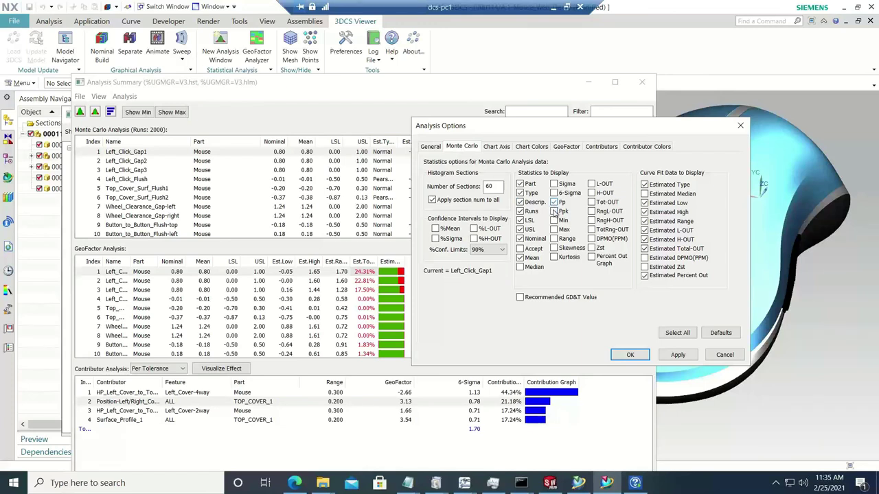
pyautogui.click(554, 220)
pyautogui.click(554, 229)
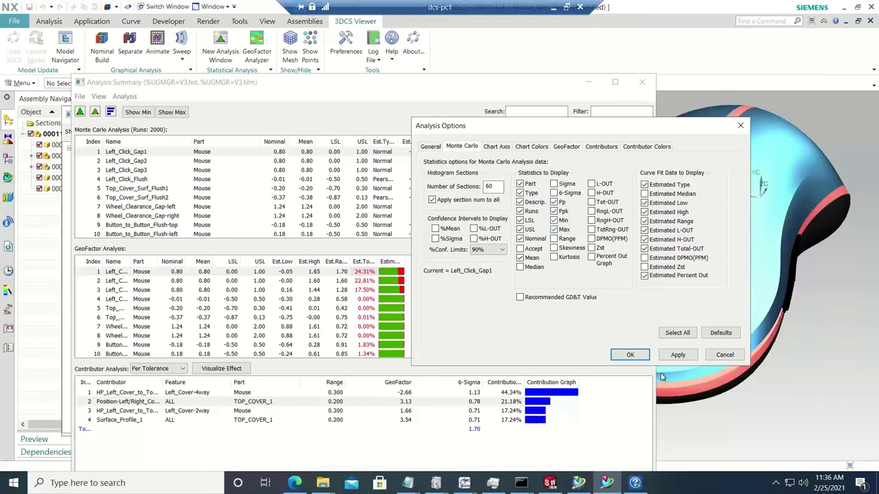
pyautogui.click(629, 356)
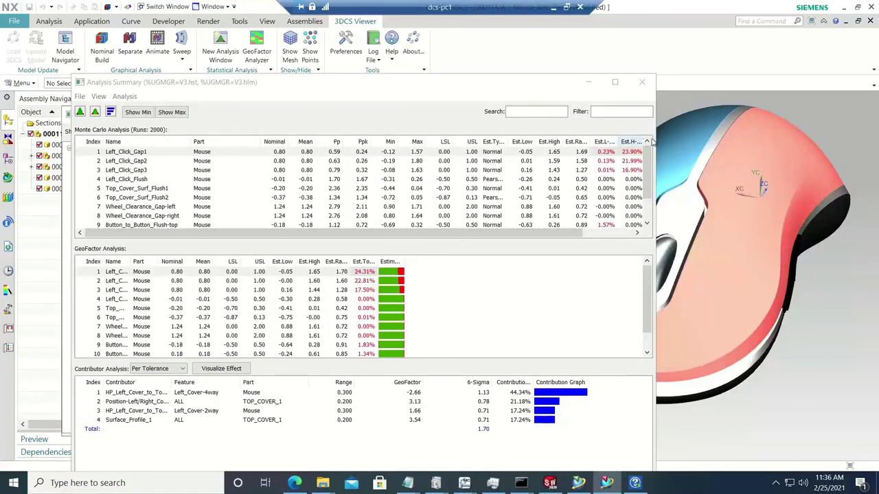
pyautogui.moveTo(688, 143); pyautogui.dragTo(758, 143)
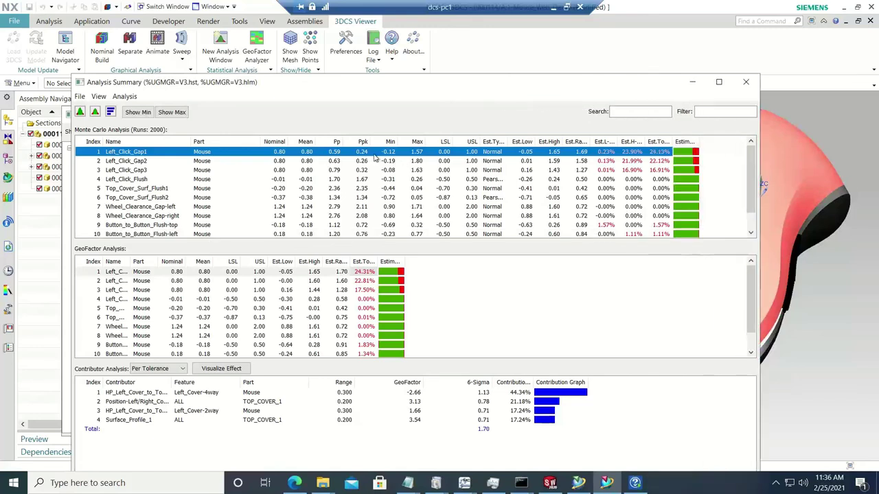